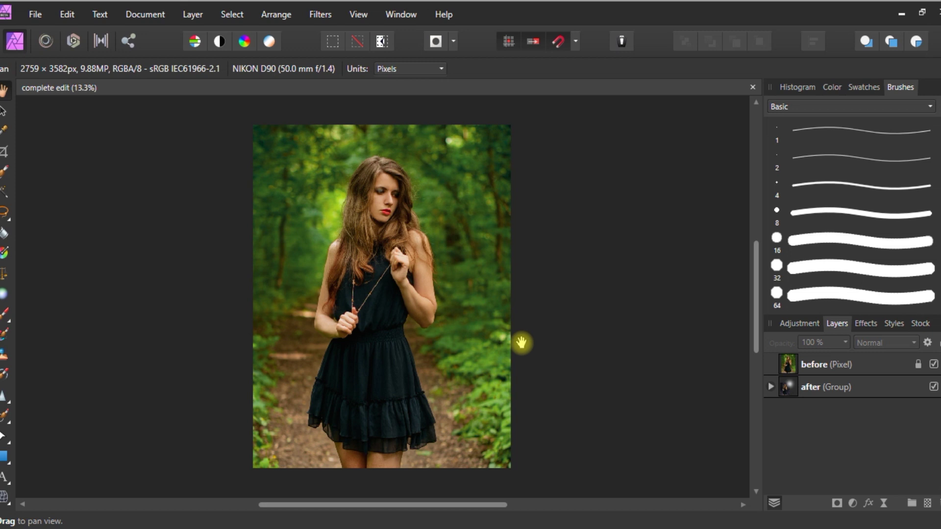
# Delete the finished 'after' group and duplicate the original photo layer.
pyautogui.click(934, 364)
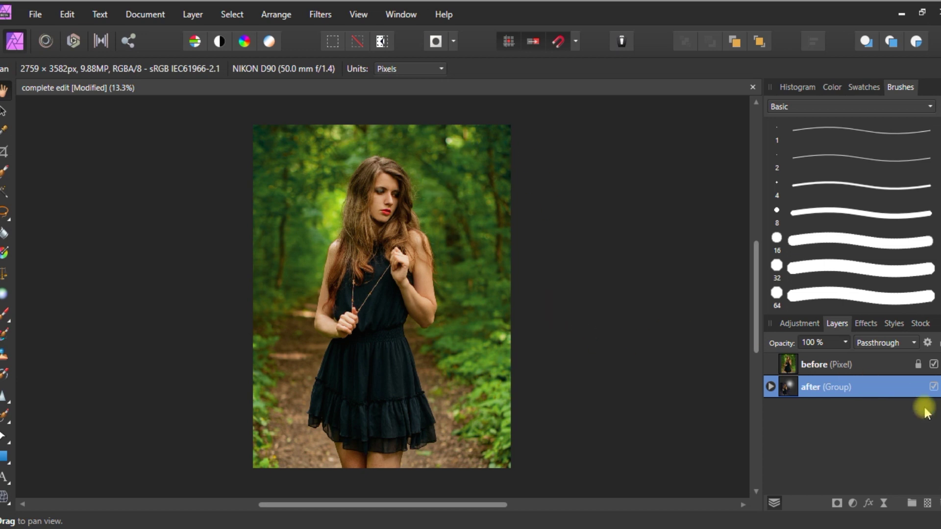
pyautogui.click(937, 502)
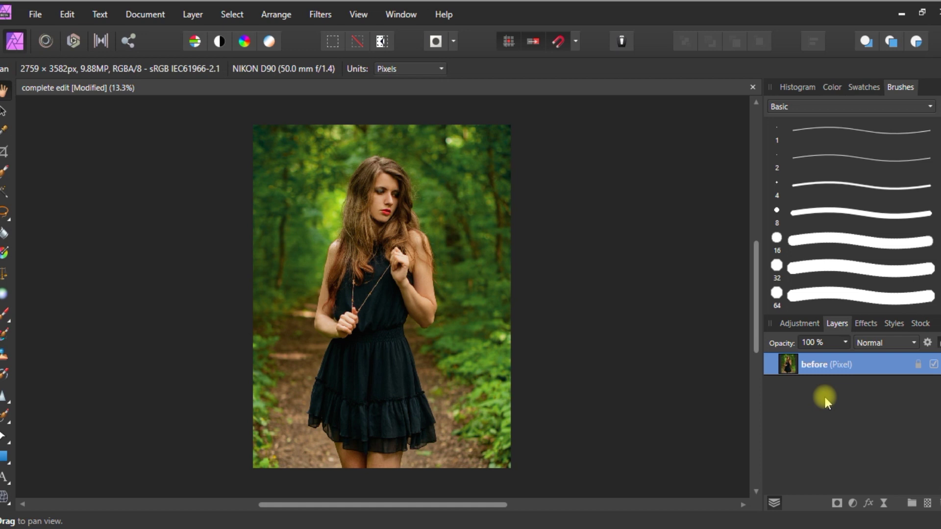
pyautogui.hotkey('ctrl', 'j')
pyautogui.hotkey('ctrl', 'j')
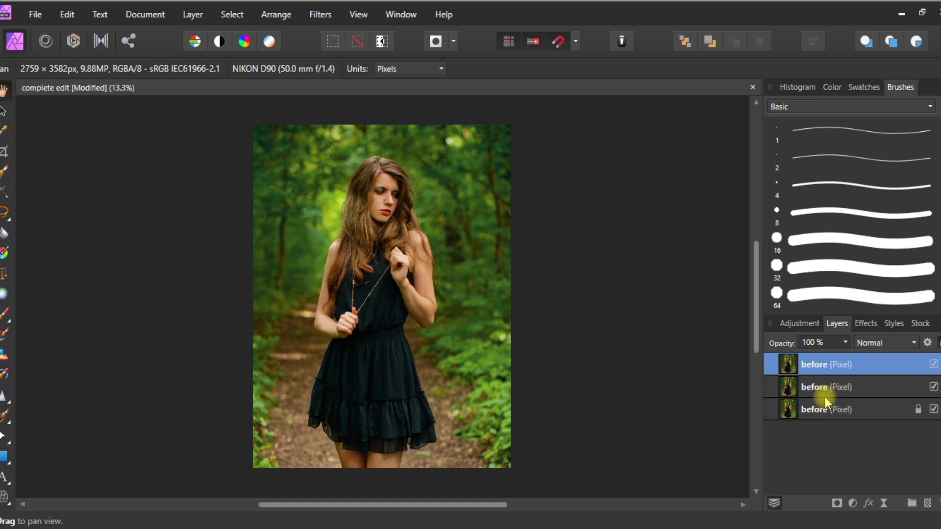
# Rename the two copies 'after' and 'layer0'.
pyautogui.doubleClick(812, 369)
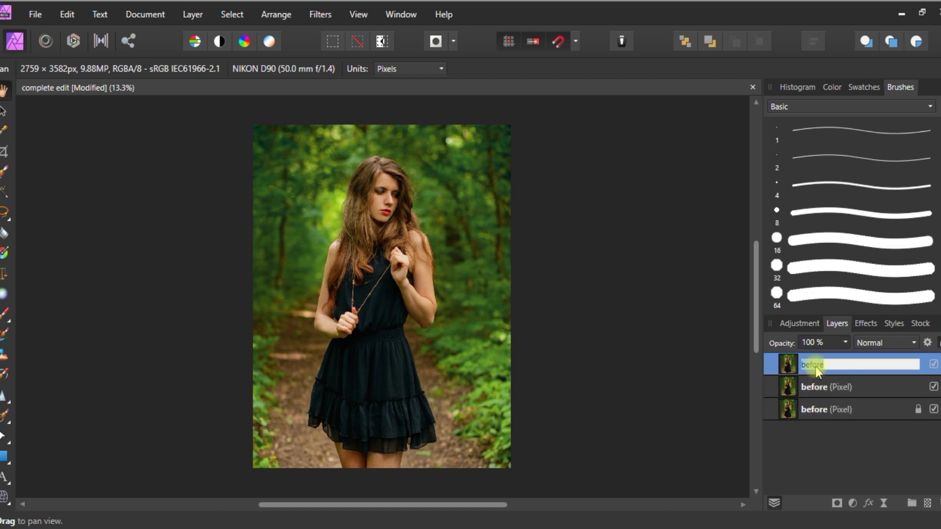
pyautogui.write('after')
pyautogui.press('Return')
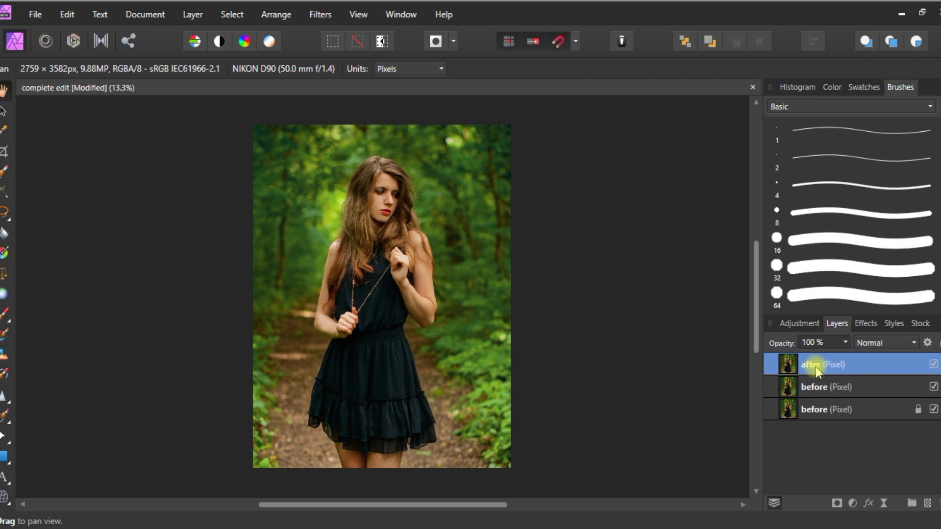
pyautogui.doubleClick(817, 386)
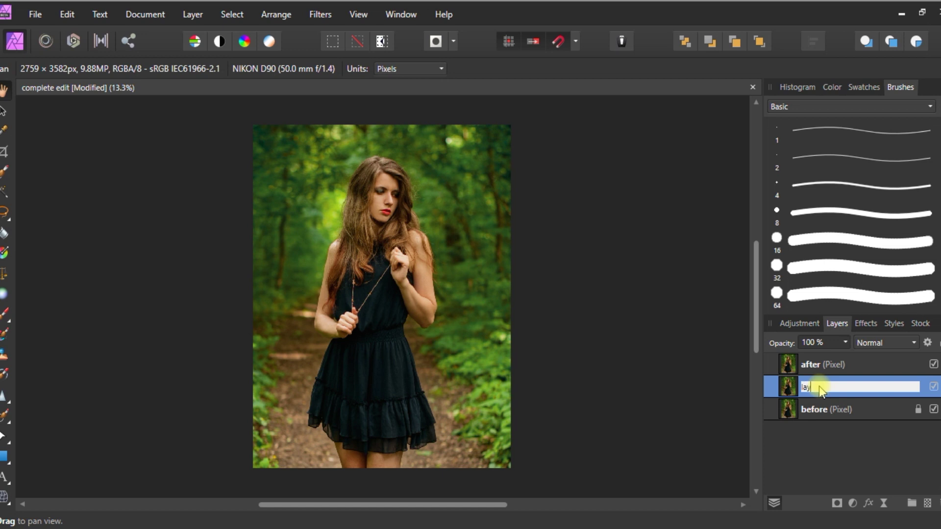
pyautogui.write('layer0')
pyautogui.press('Return')
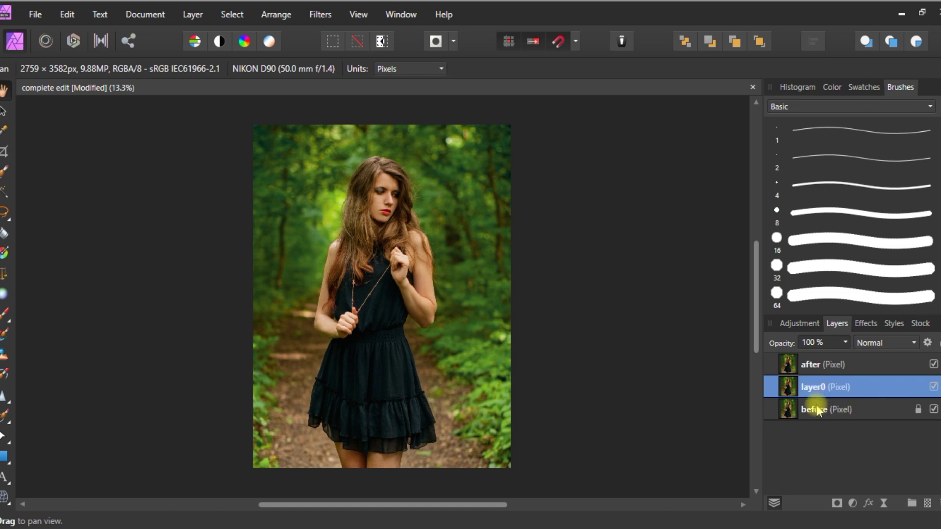
# Hide the original 'before' layer and make 'after' the active layer.
pyautogui.click(819, 409)
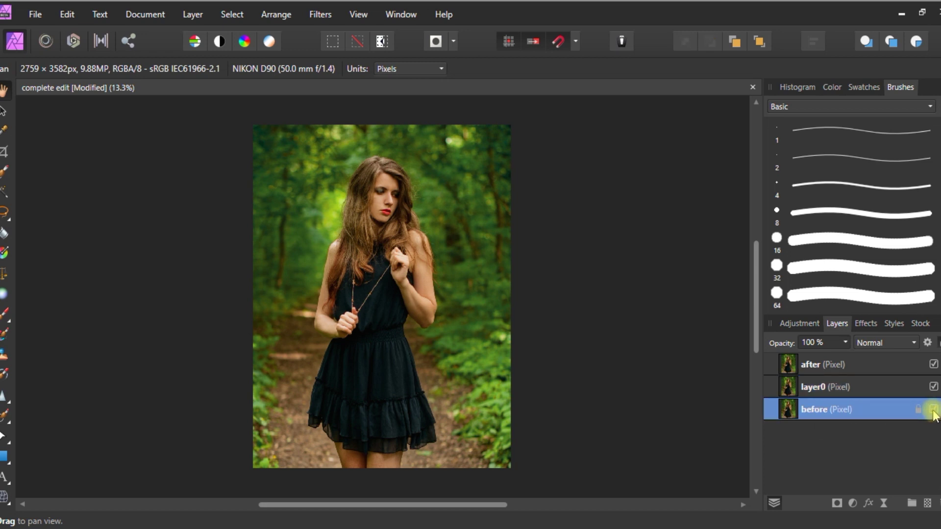
pyautogui.click(933, 409)
pyautogui.click(831, 366)
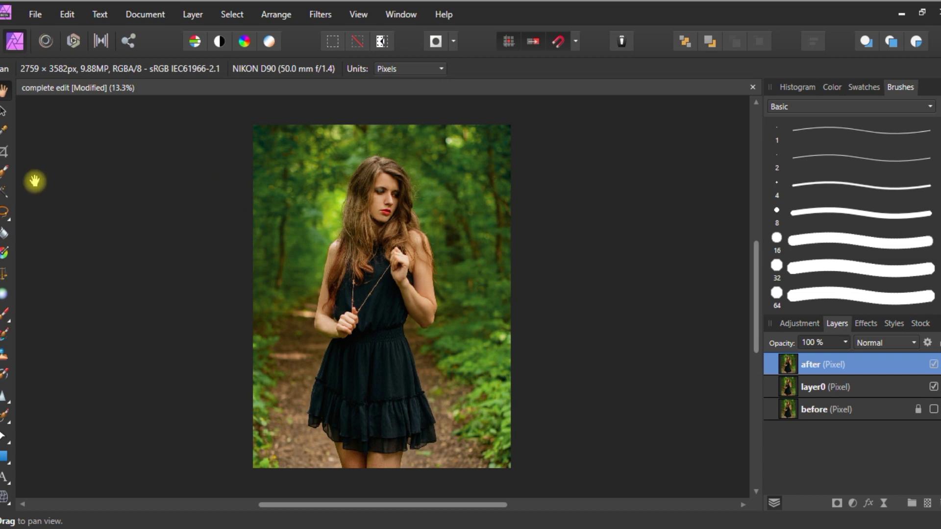
# Paint a selection over the woman with the Selection Brush, from her face down to the dress.
pyautogui.click(4, 173)
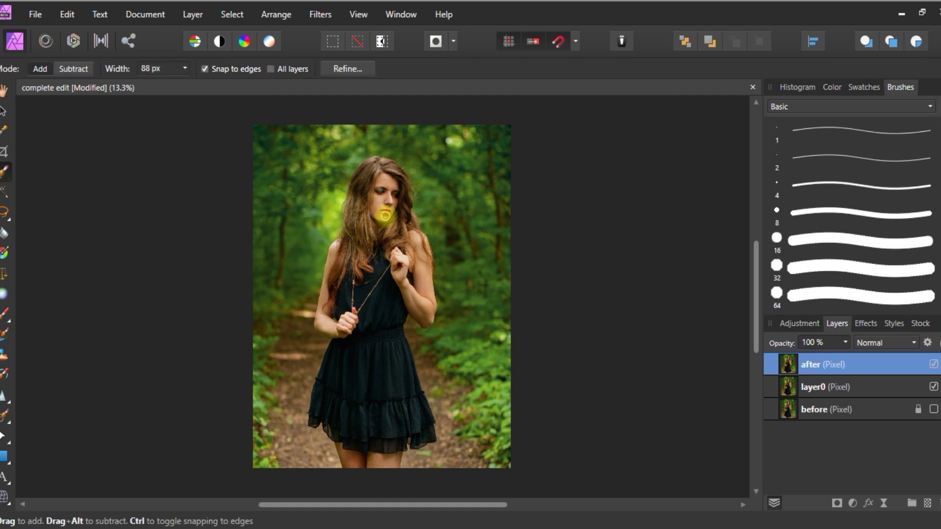
pyautogui.moveTo(386, 215); pyautogui.dragTo(382, 207)
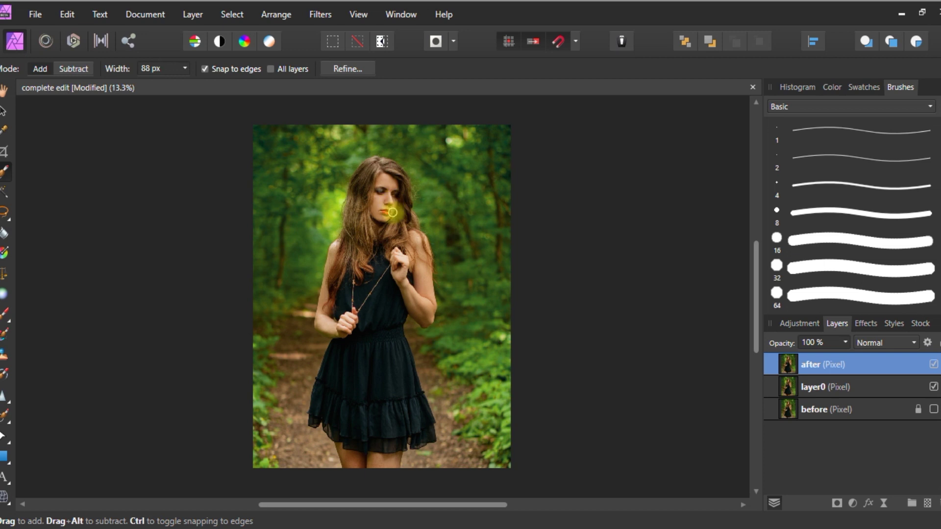
pyautogui.press(']')
pyautogui.press(']')
pyautogui.press(']')
pyautogui.press(']')
pyautogui.press(']')
pyautogui.press(']')
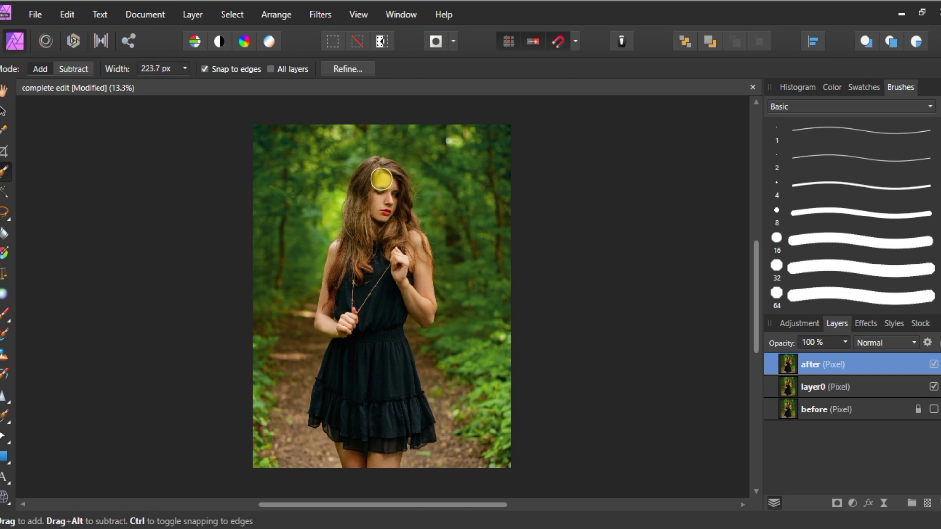
pyautogui.moveTo(388, 240)
pyautogui.mouseDown()
pyautogui.moveTo(373, 342)
pyautogui.moveTo(348, 390)
pyautogui.moveTo(350, 323)
pyautogui.moveTo(329, 309)
pyautogui.moveTo(336, 269)
pyautogui.moveTo(361, 235)
pyautogui.moveTo(370, 175)
pyautogui.moveTo(412, 225)
pyautogui.moveTo(419, 302)
pyautogui.mouseUp()
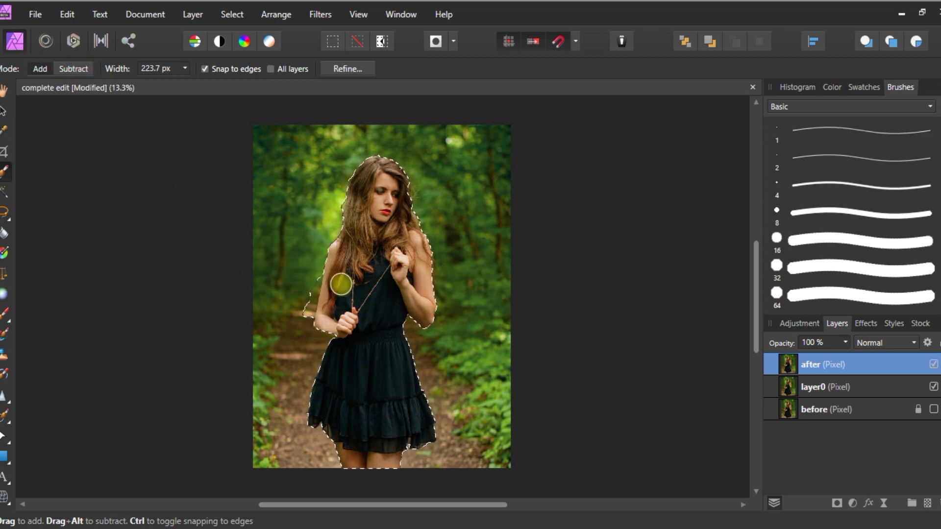
# Subtract the background beside her forearm and add stray hair strands with a smaller brush.
pyautogui.press('[')
pyautogui.press('[')
pyautogui.press('[')
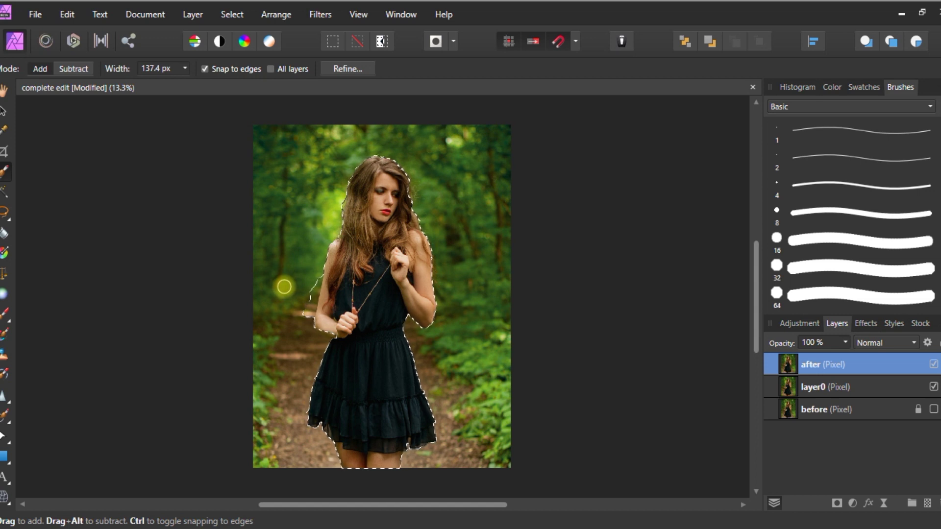
pyautogui.moveTo(310, 276); pyautogui.dragTo(299, 331)
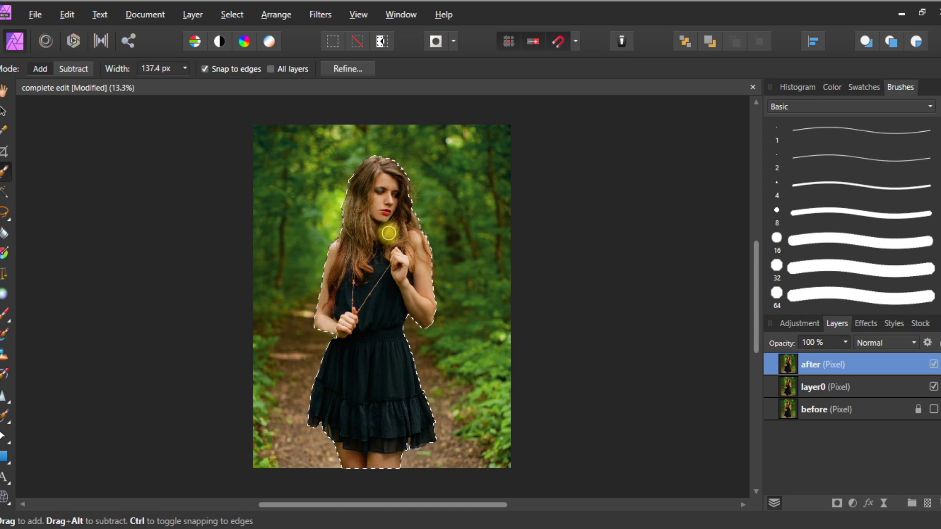
pyautogui.scroll(3, 375, 241)
pyautogui.scroll(2, 343, 193)
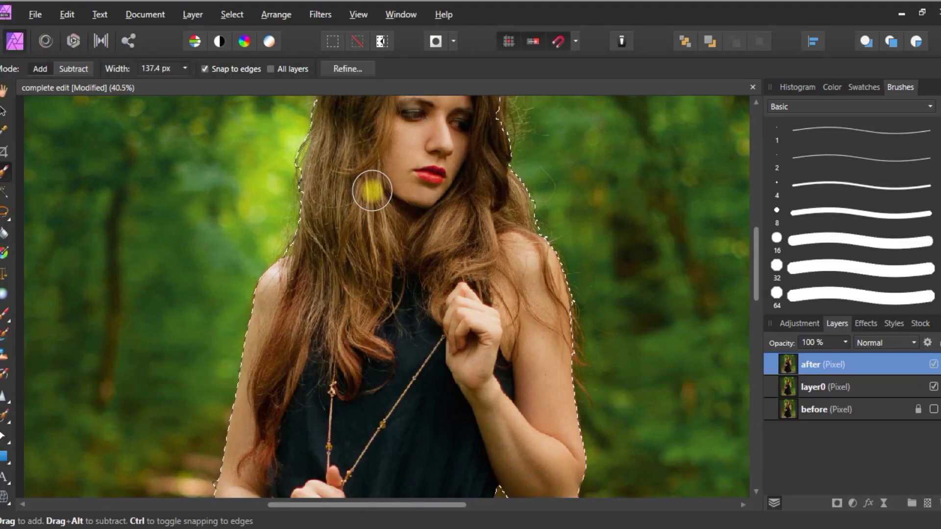
pyautogui.moveTo(405, 194); pyautogui.dragTo(399, 294)
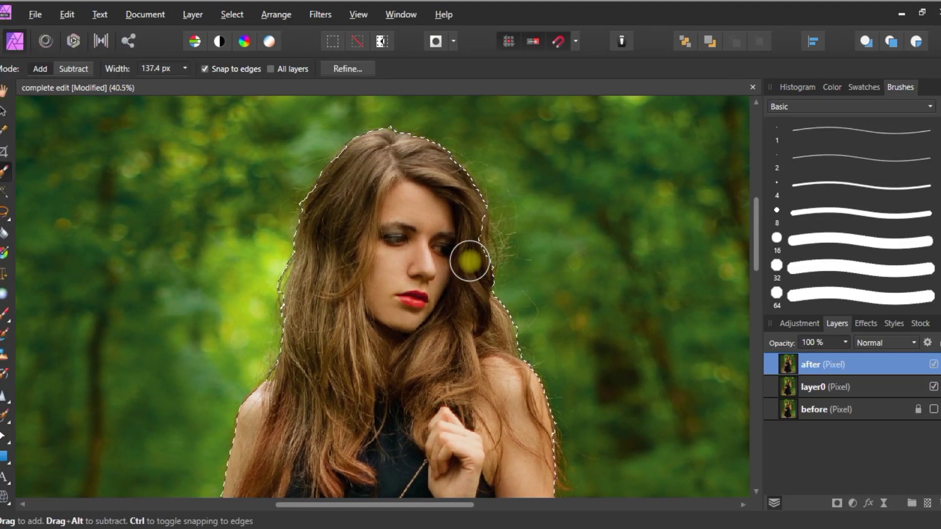
pyautogui.press('[')
pyautogui.press('[')
pyautogui.press('[')
pyautogui.press('[')
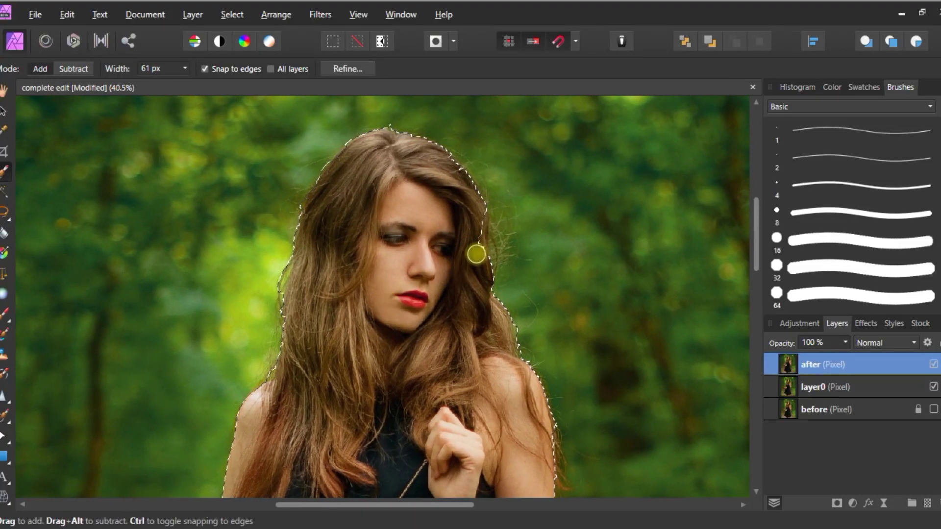
pyautogui.moveTo(475, 257)
pyautogui.mouseDown()
pyautogui.moveTo(479, 218)
pyautogui.moveTo(499, 200)
pyautogui.moveTo(495, 246)
pyautogui.moveTo(506, 271)
pyautogui.moveTo(450, 167)
pyautogui.mouseUp()
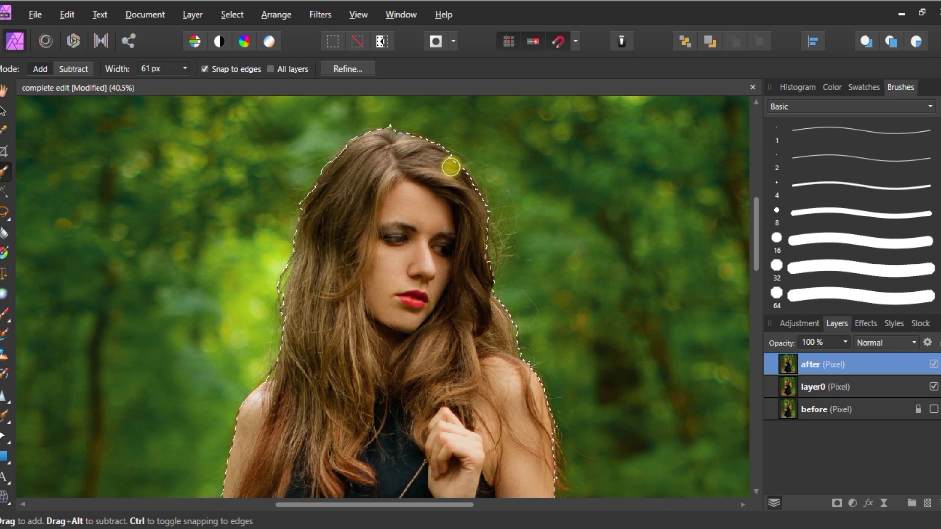
# In Refine Selection, brush matte edges along the hair's left side and beside the shoulder.
pyautogui.click(349, 68)
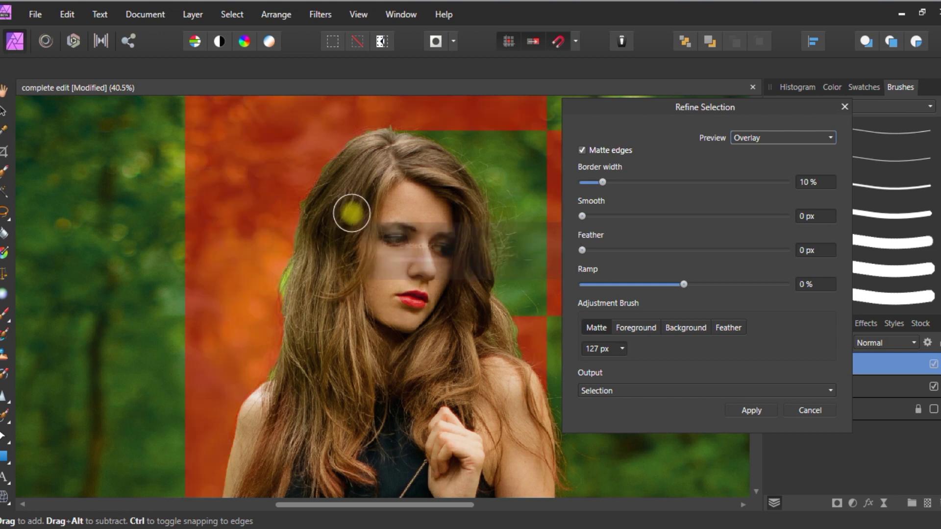
pyautogui.scroll(-2, 345, 217)
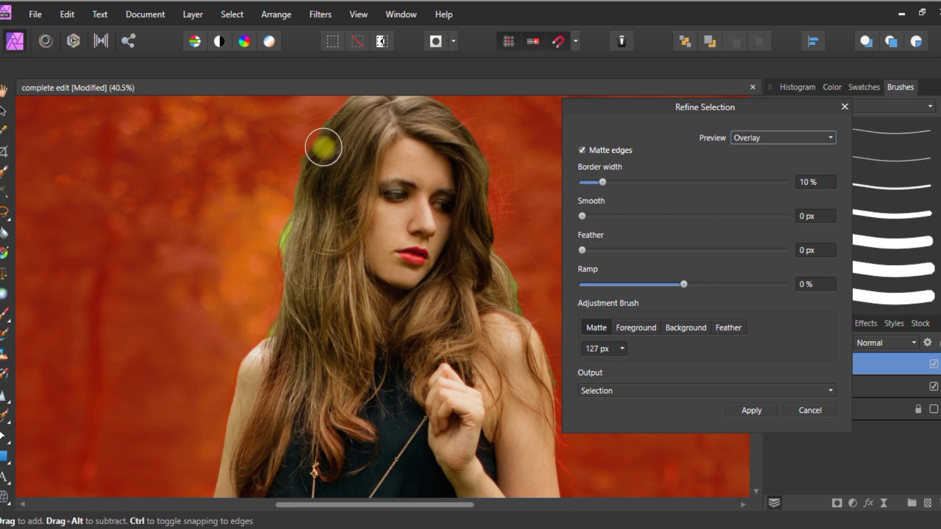
pyautogui.scroll(1, 323, 147)
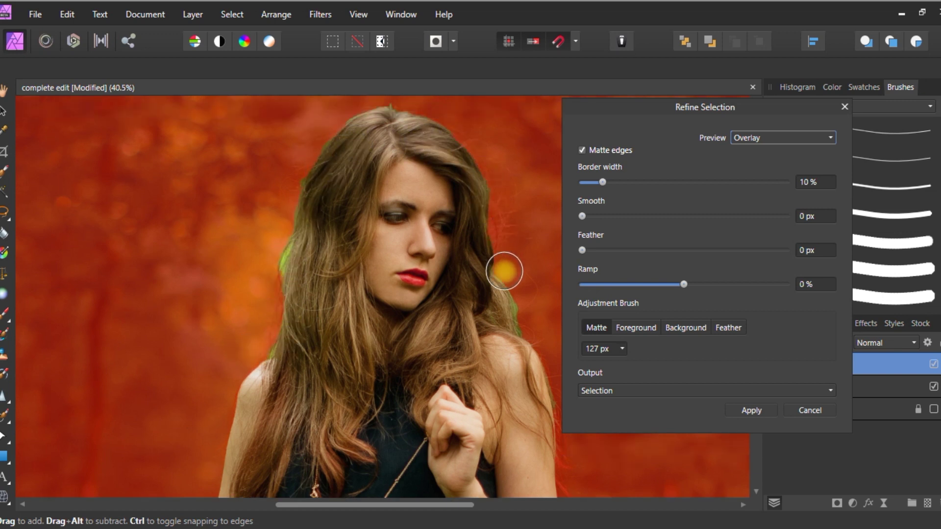
pyautogui.press('[')
pyautogui.press('[')
pyautogui.press('[')
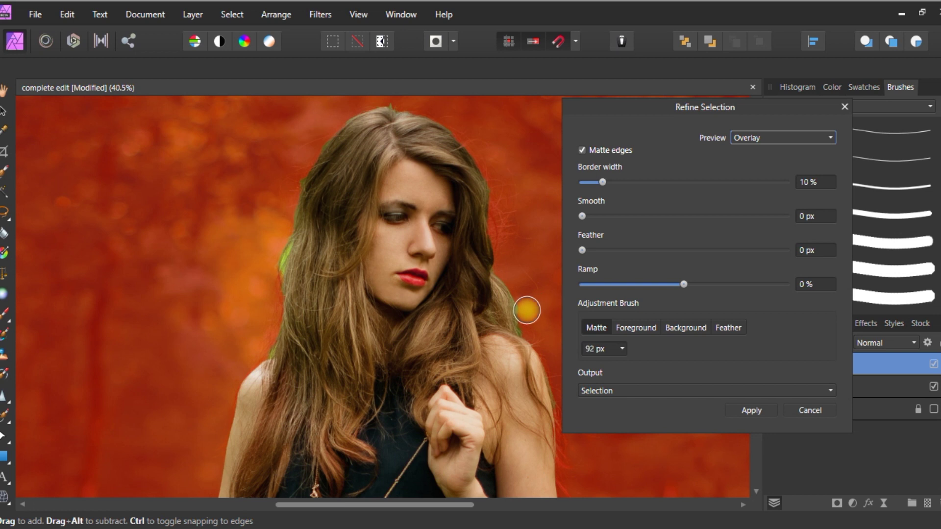
pyautogui.press('[')
pyautogui.press('[')
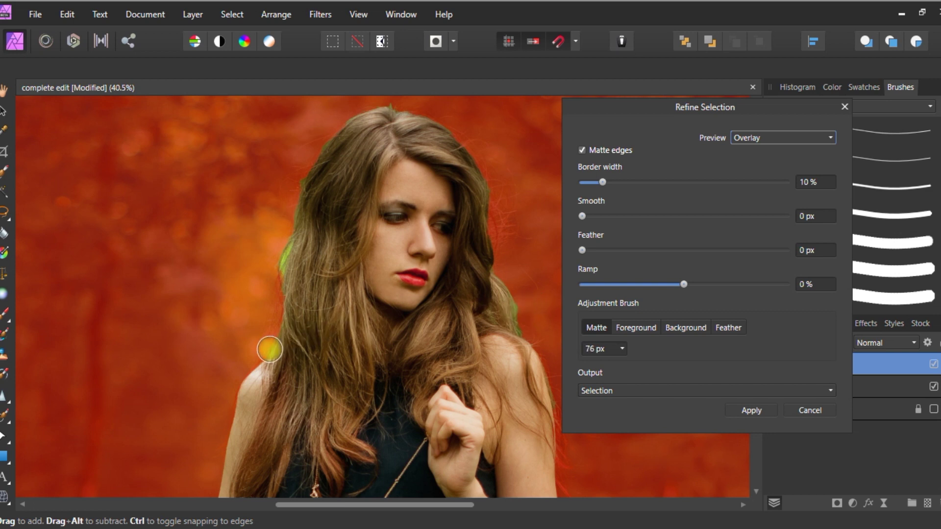
pyautogui.press(']')
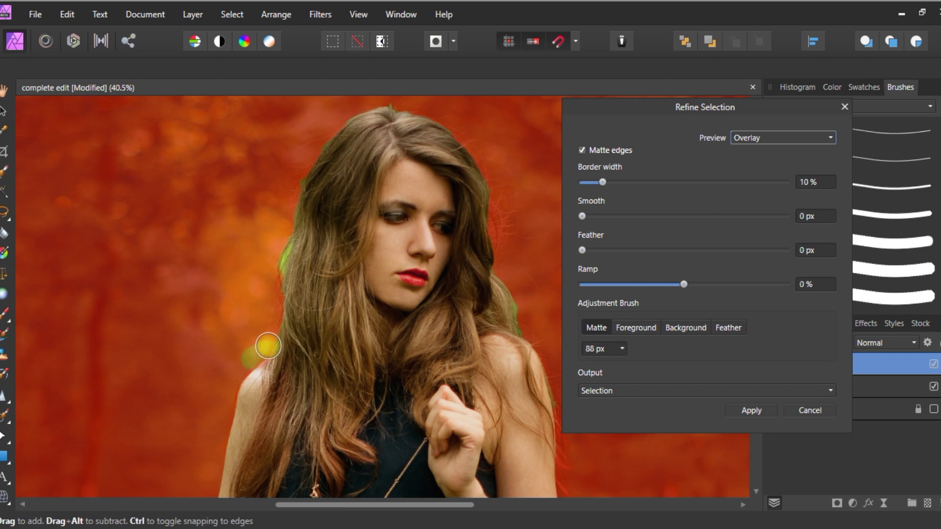
pyautogui.moveTo(268, 346)
pyautogui.mouseDown()
pyautogui.moveTo(297, 197)
pyautogui.moveTo(321, 144)
pyautogui.moveTo(379, 106)
pyautogui.moveTo(420, 108)
pyautogui.moveTo(488, 170)
pyautogui.moveTo(496, 257)
pyautogui.moveTo(540, 349)
pyautogui.moveTo(558, 466)
pyautogui.mouseUp()
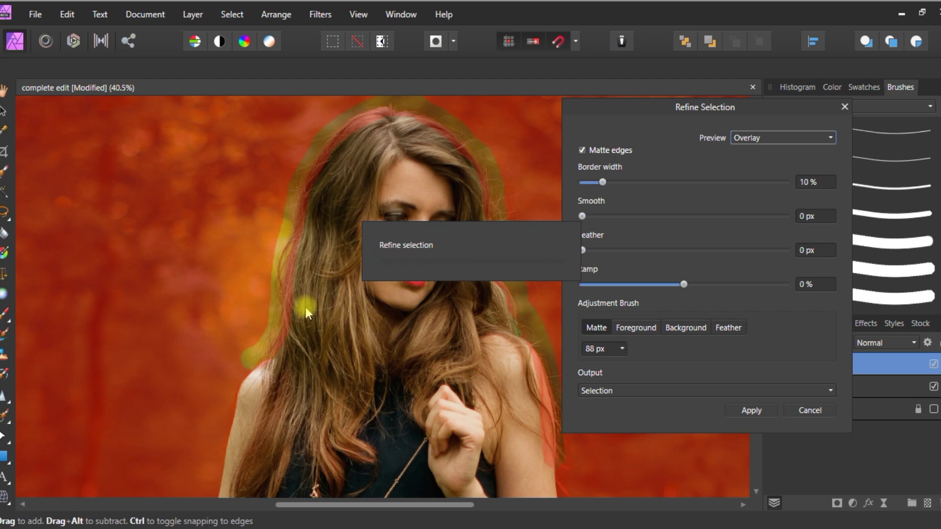
pyautogui.scroll(-2, 270, 327)
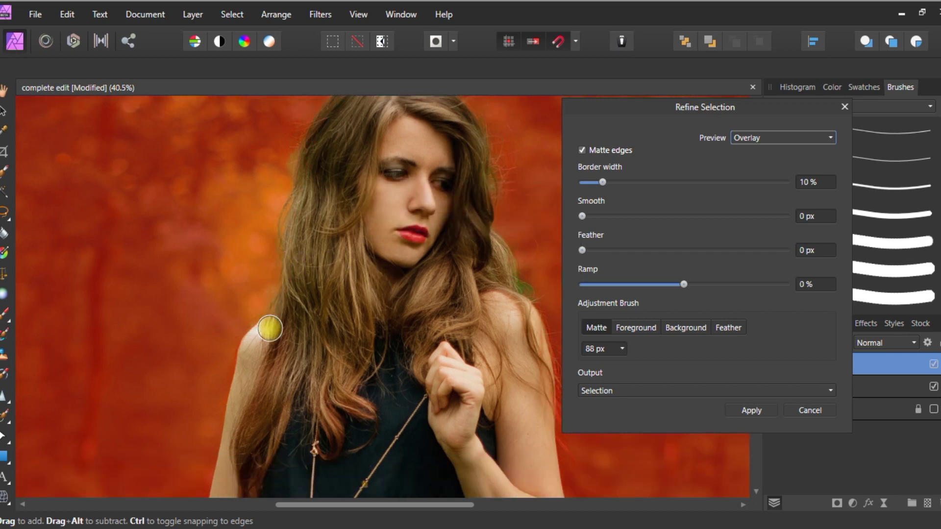
pyautogui.scroll(3, 270, 327)
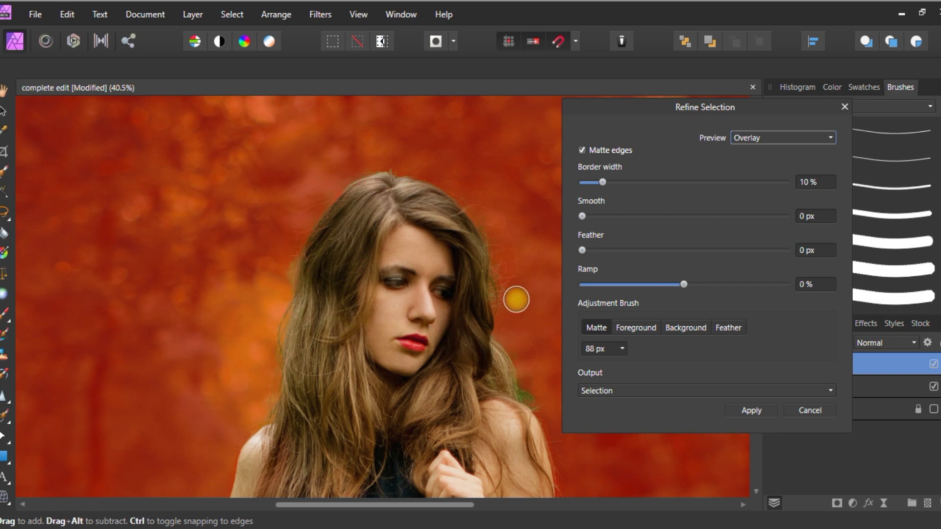
pyautogui.scroll(-2, 516, 300)
pyautogui.moveTo(515, 304); pyautogui.dragTo(555, 361)
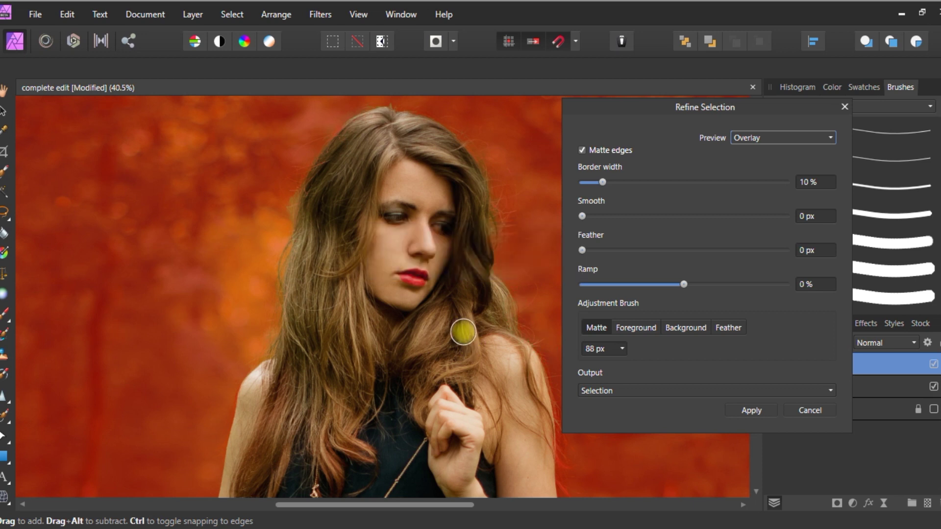
pyautogui.scroll(-4, 465, 329)
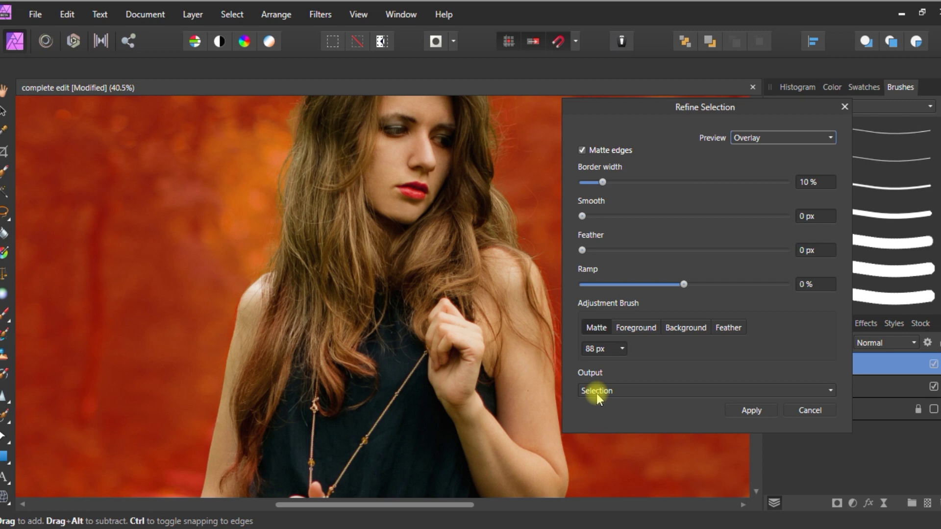
# Set the refinement Output to Mask and apply it.
pyautogui.click(596, 394)
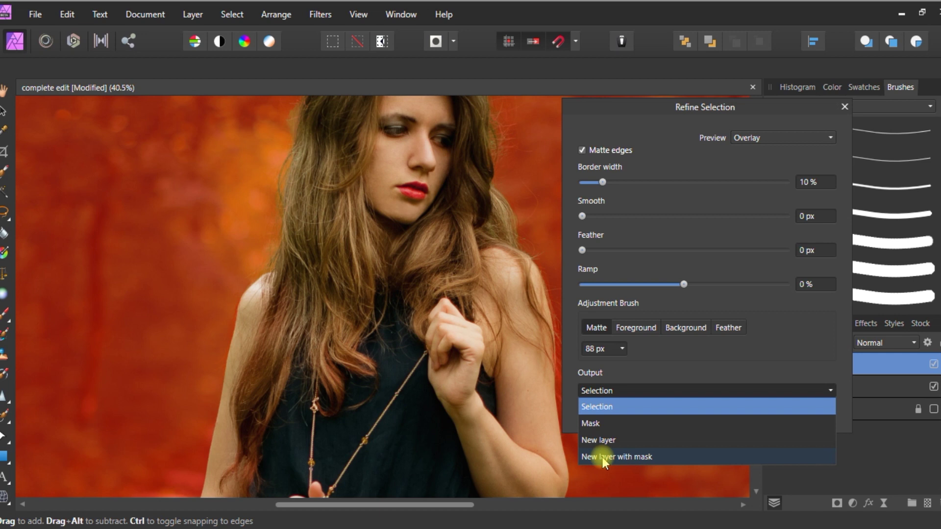
pyautogui.click(590, 424)
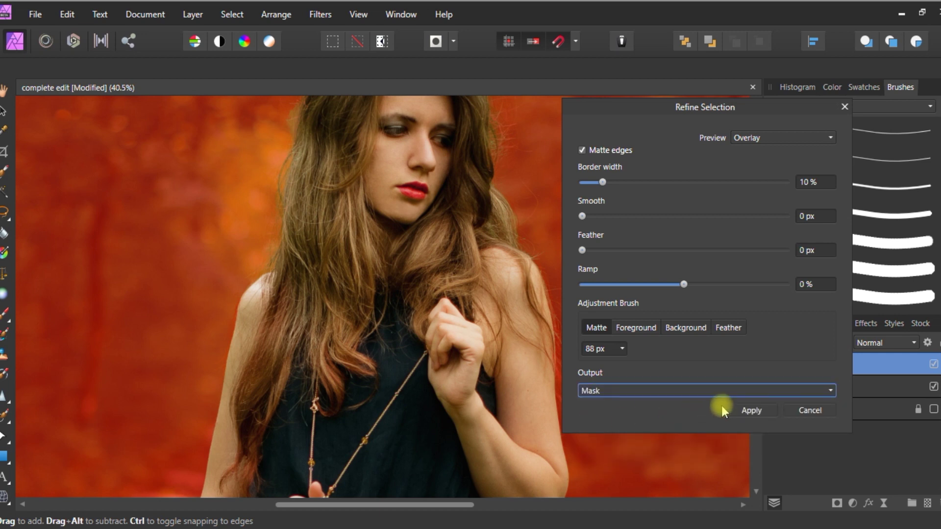
pyautogui.click(757, 410)
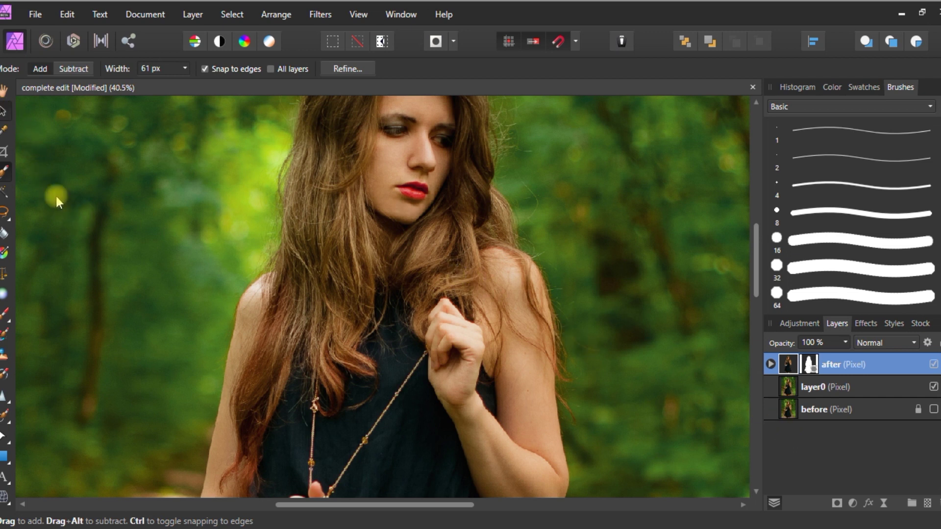
# Expand 'after' to show its mask, select layer0, and load the mask as a selection.
pyautogui.press('v')
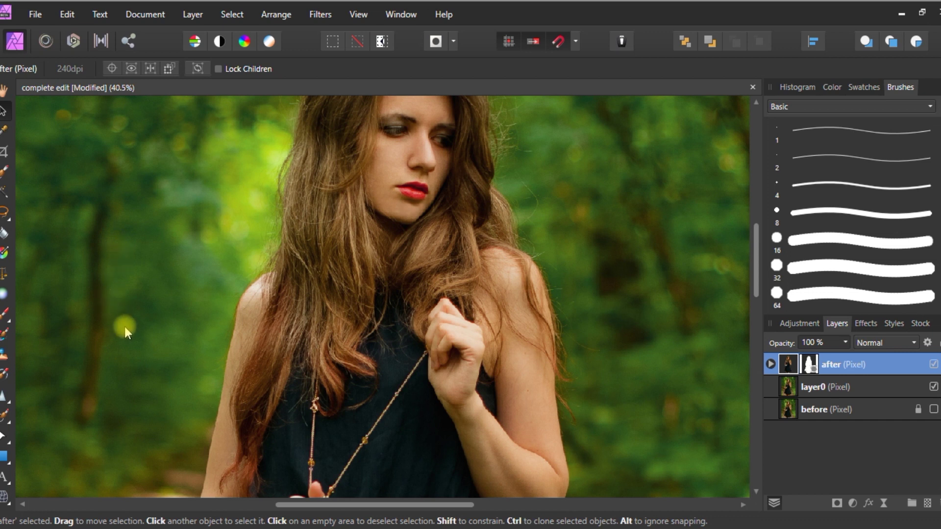
pyautogui.click(770, 363)
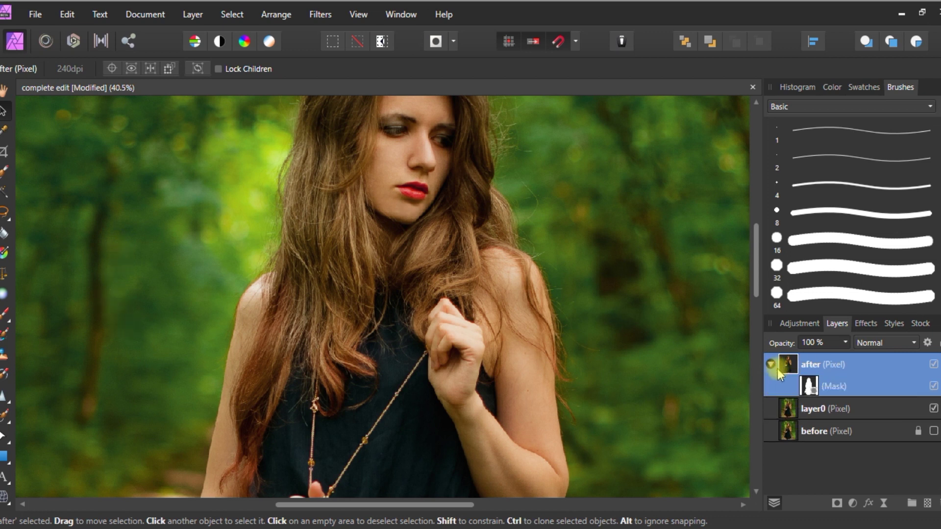
pyautogui.click(816, 412)
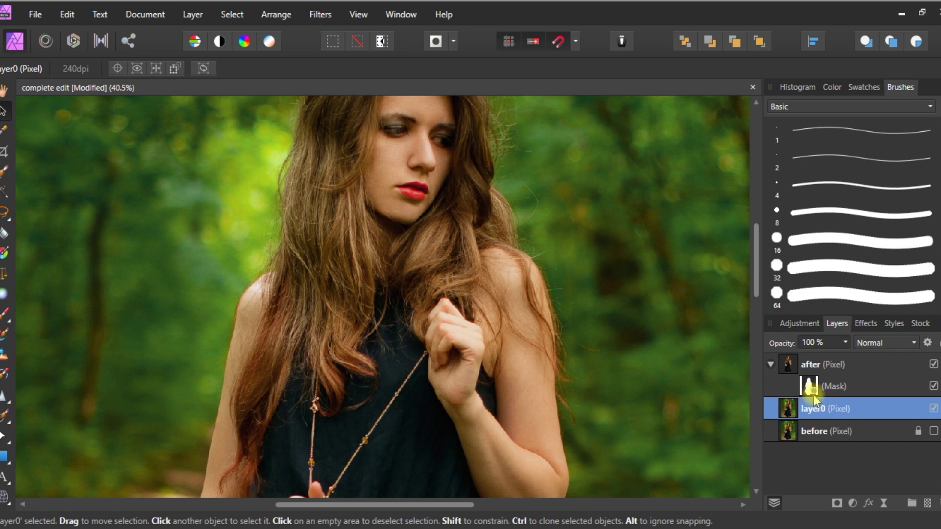
pyautogui.moveTo(814, 395); pyautogui.dragTo(474, 242)
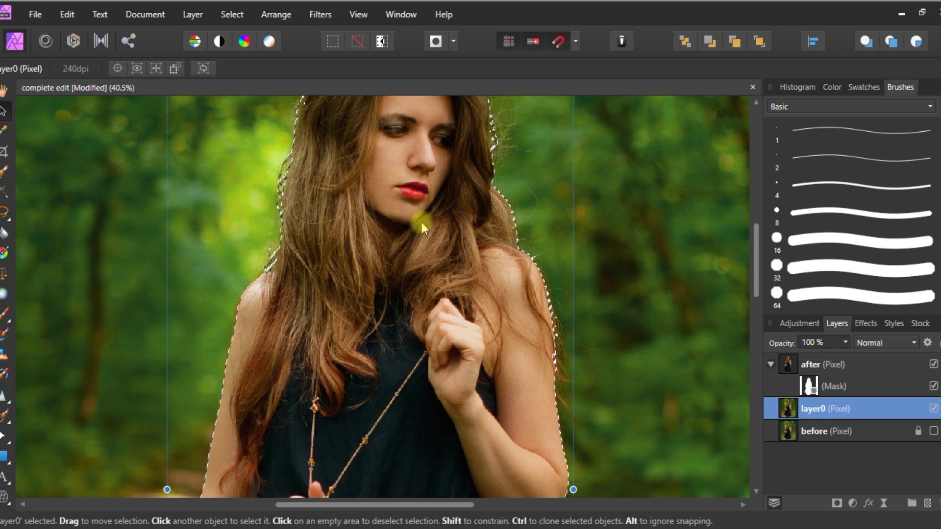
# Grow the woman's selection by a 10 px radius using Select > Grow / Shrink.
pyautogui.click(228, 17)
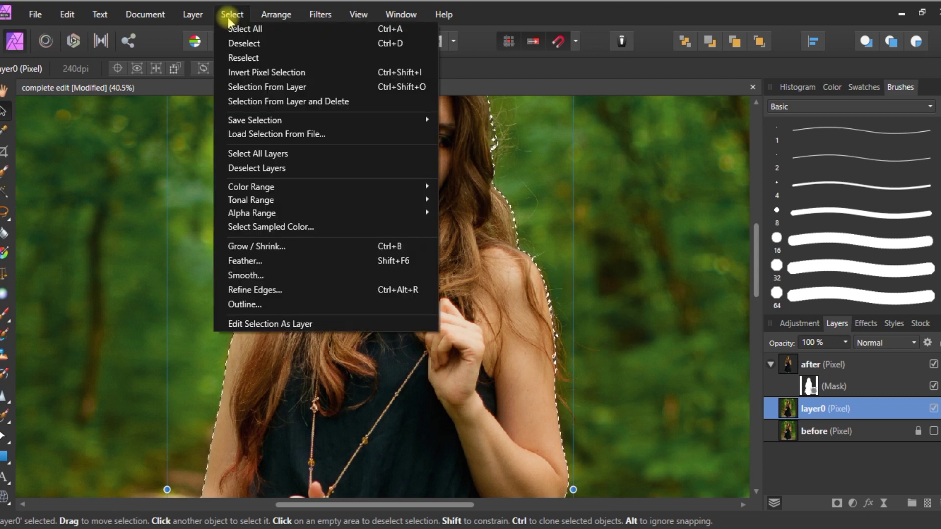
pyautogui.click(260, 247)
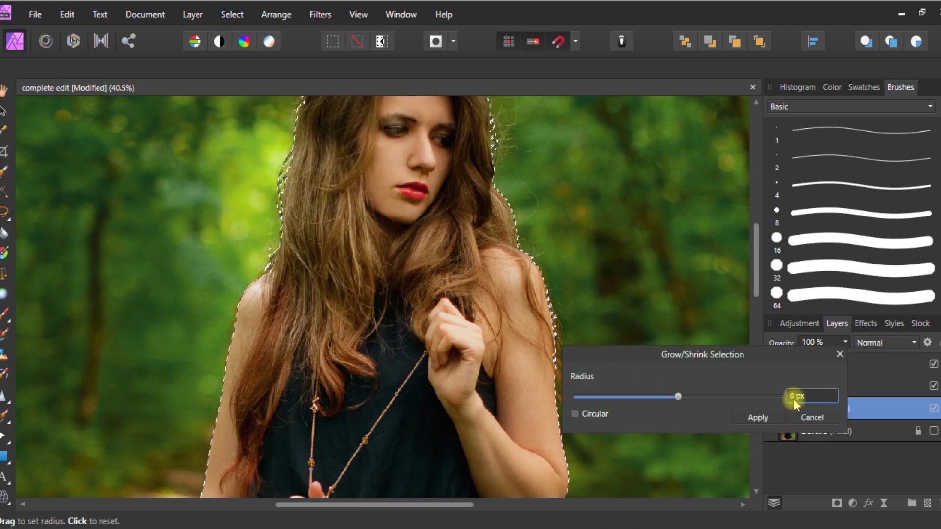
pyautogui.click(792, 398)
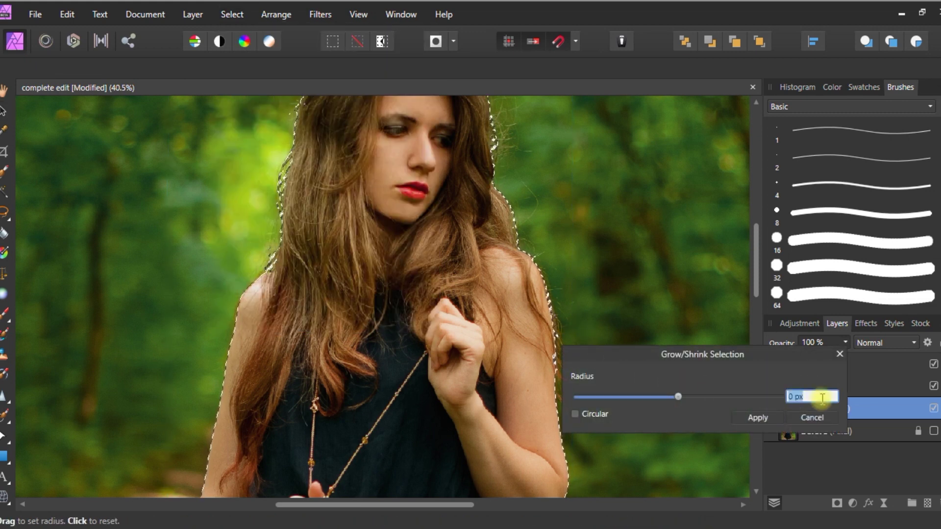
pyautogui.write('10')
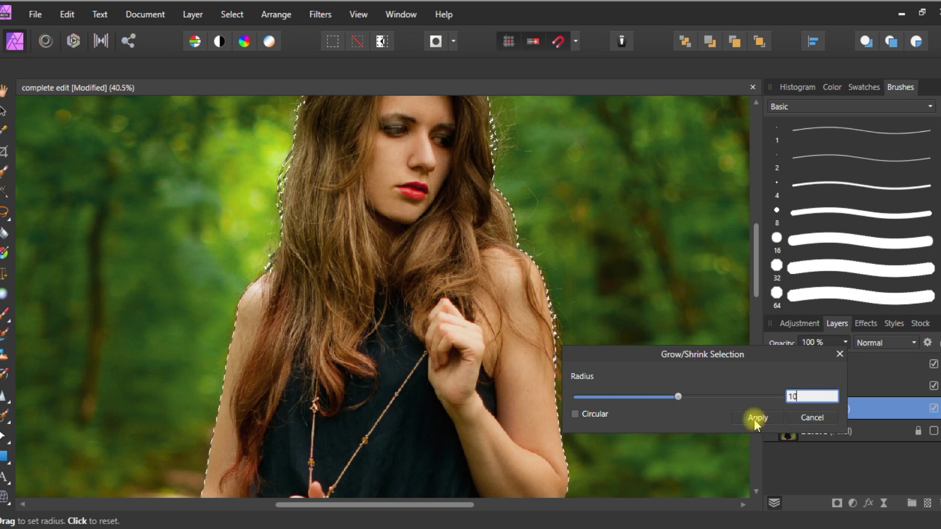
pyautogui.click(754, 418)
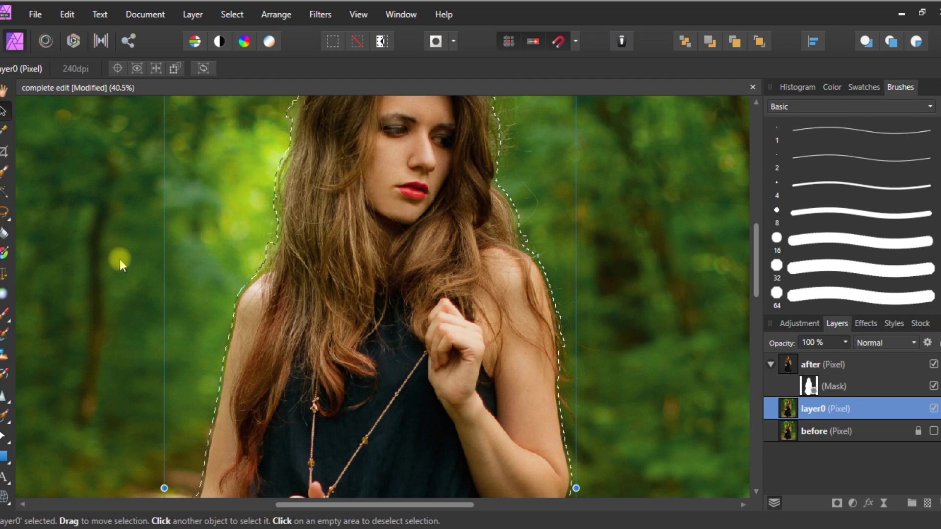
# Run Edit > Inpaint on layer0 to fill the selected area with forest.
pyautogui.click(67, 14)
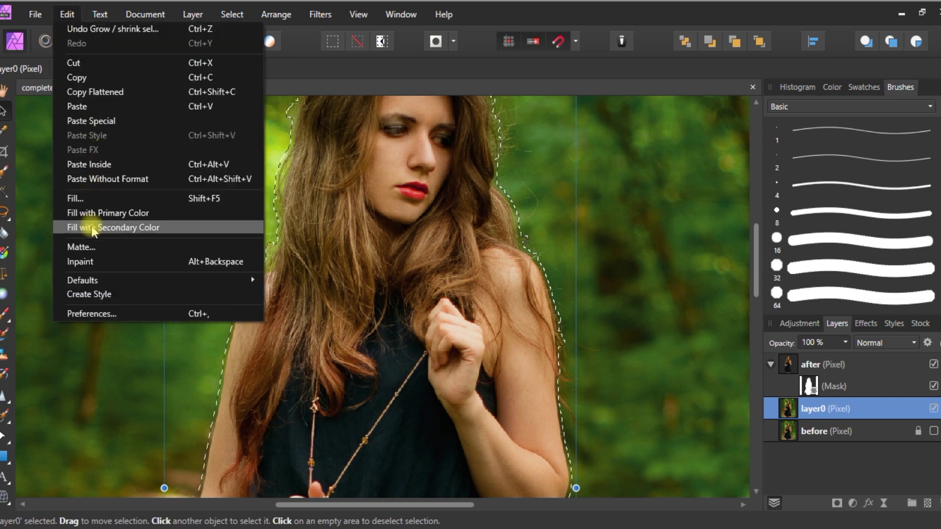
pyautogui.click(92, 264)
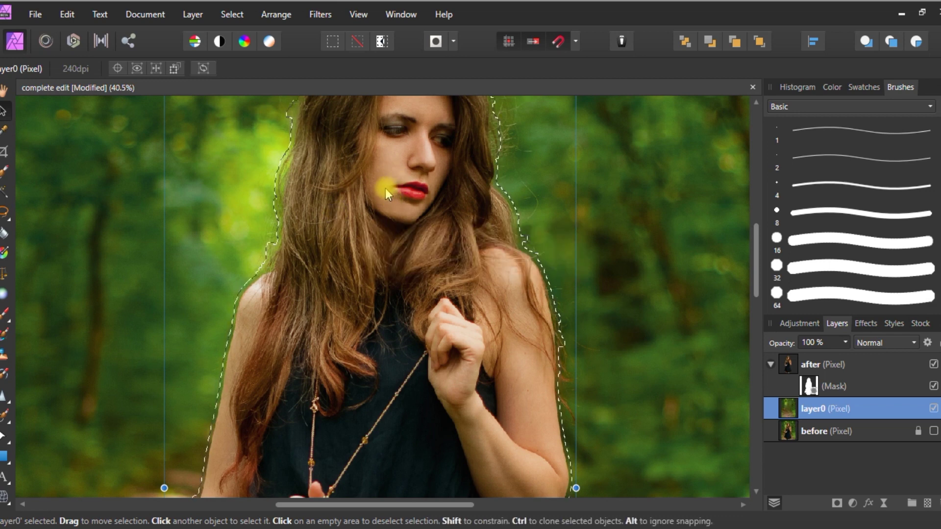
# Hide the 'after' layer, deselect, and zoom into the inpainted forest on layer0.
pyautogui.hotkey('ctrl', '0')
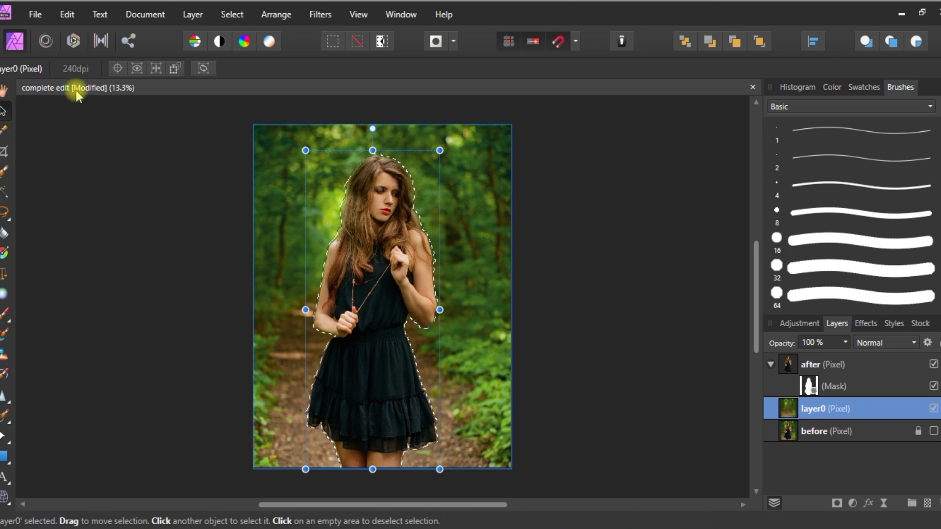
pyautogui.click(5, 91)
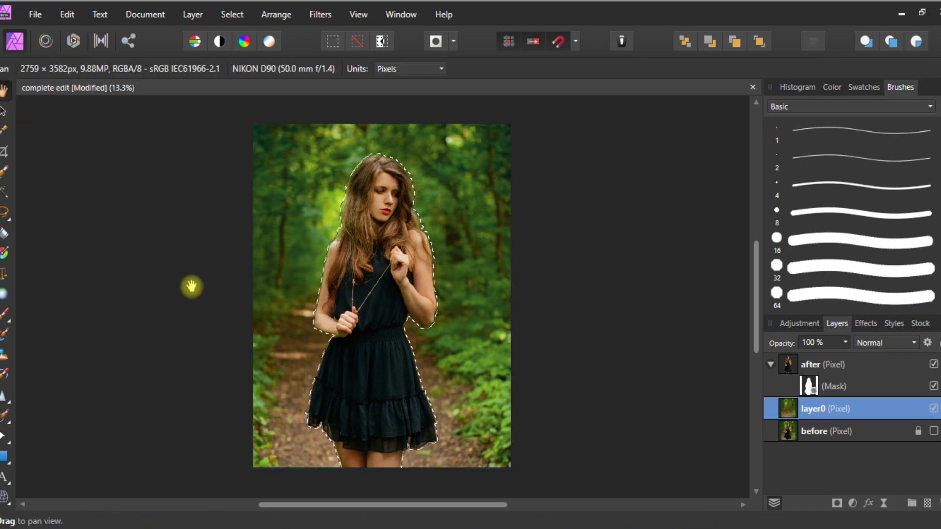
pyautogui.click(933, 365)
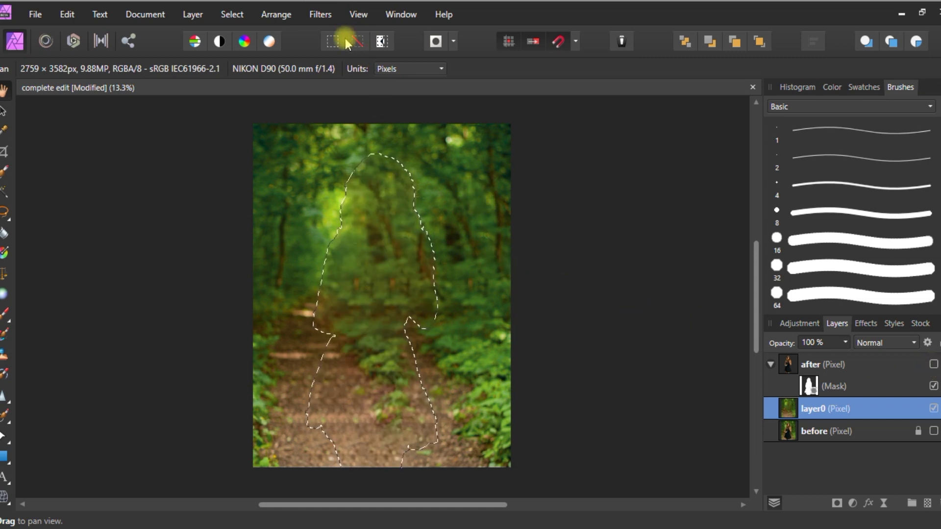
pyautogui.click(357, 40)
pyautogui.scroll(3, 352, 306)
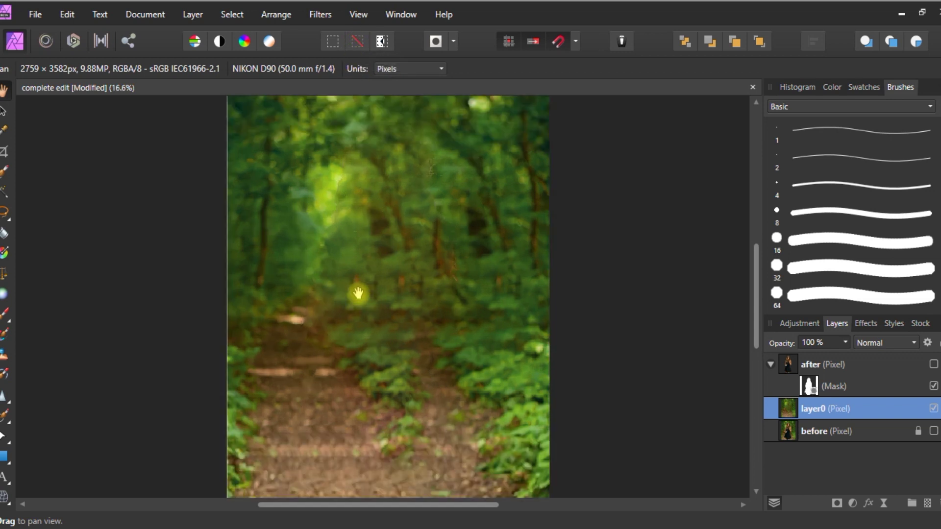
pyautogui.scroll(2, 304, 293)
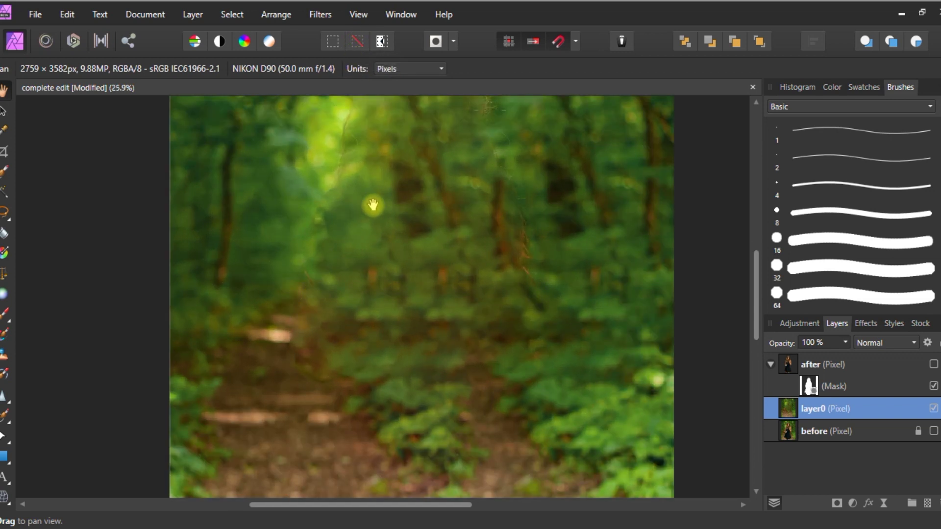
pyautogui.moveTo(399, 203); pyautogui.dragTo(378, 248)
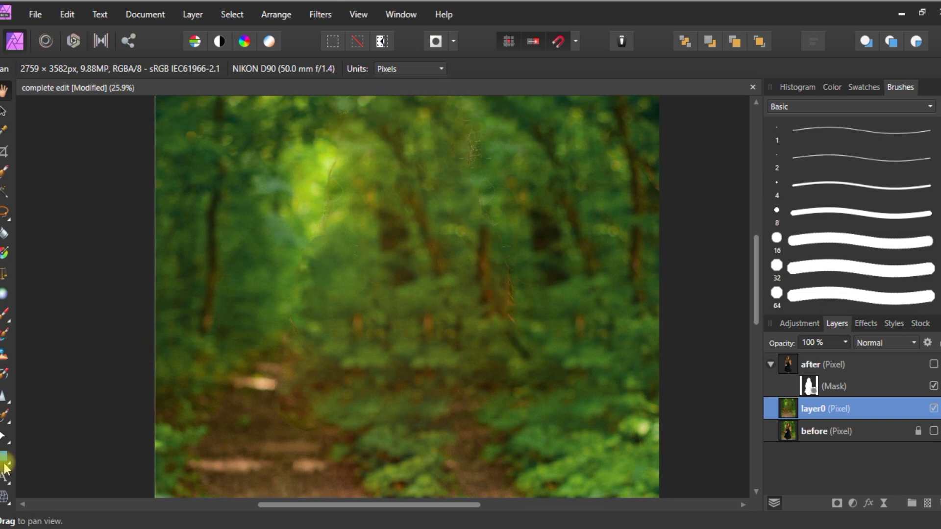
pyautogui.click(6, 419)
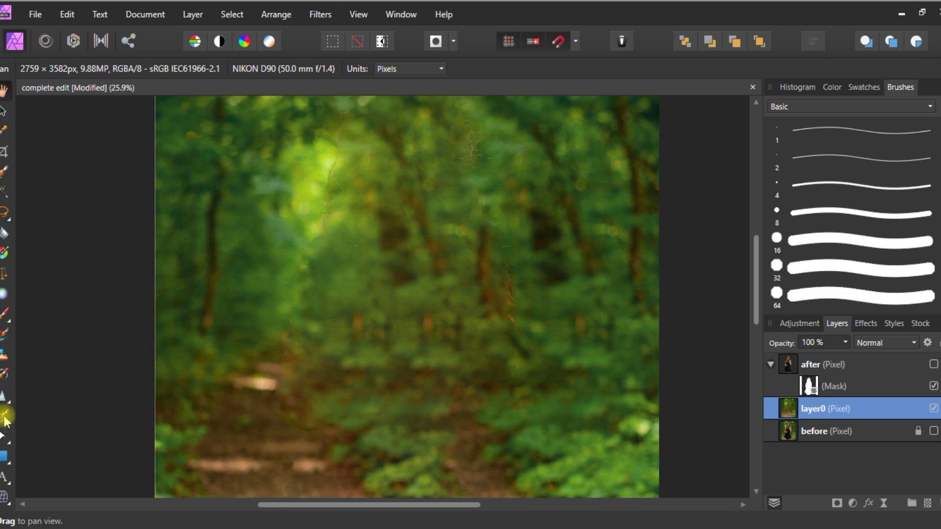
pyautogui.click(6, 419)
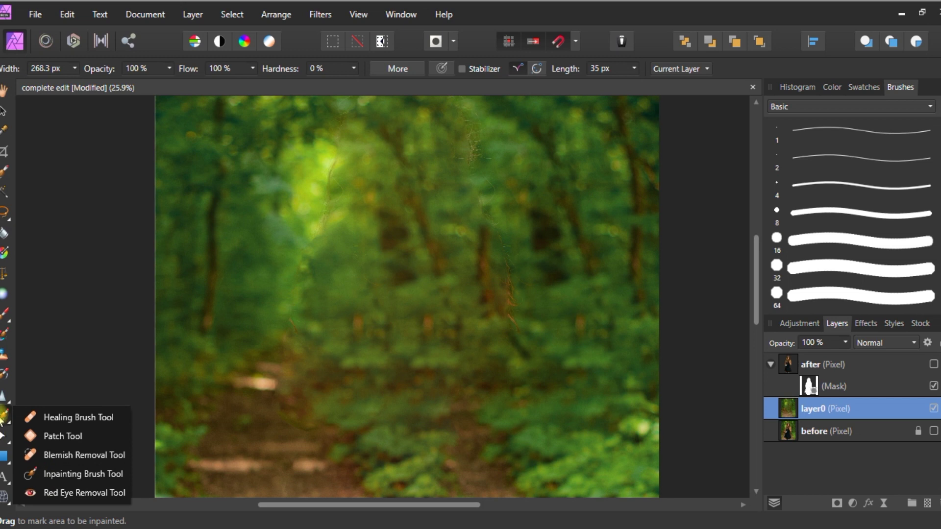
# Inpaint leftover streaks in the trees and along the path, then show 'after' again.
pyautogui.click(37, 472)
pyautogui.scroll(1, 296, 334)
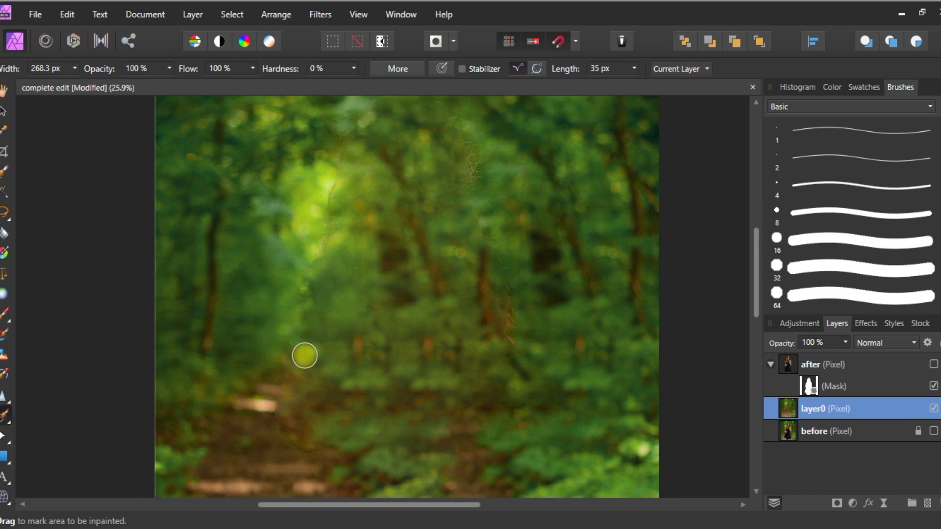
pyautogui.moveTo(293, 351)
pyautogui.mouseDown()
pyautogui.moveTo(294, 308)
pyautogui.moveTo(351, 142)
pyautogui.moveTo(403, 115)
pyautogui.moveTo(445, 118)
pyautogui.moveTo(464, 142)
pyautogui.moveTo(489, 232)
pyautogui.moveTo(507, 358)
pyautogui.mouseUp()
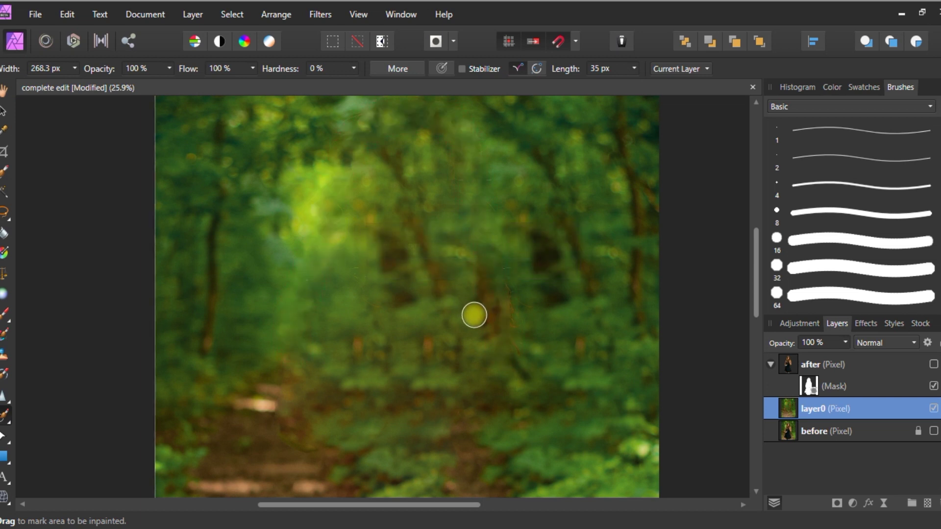
pyautogui.scroll(3, 472, 313)
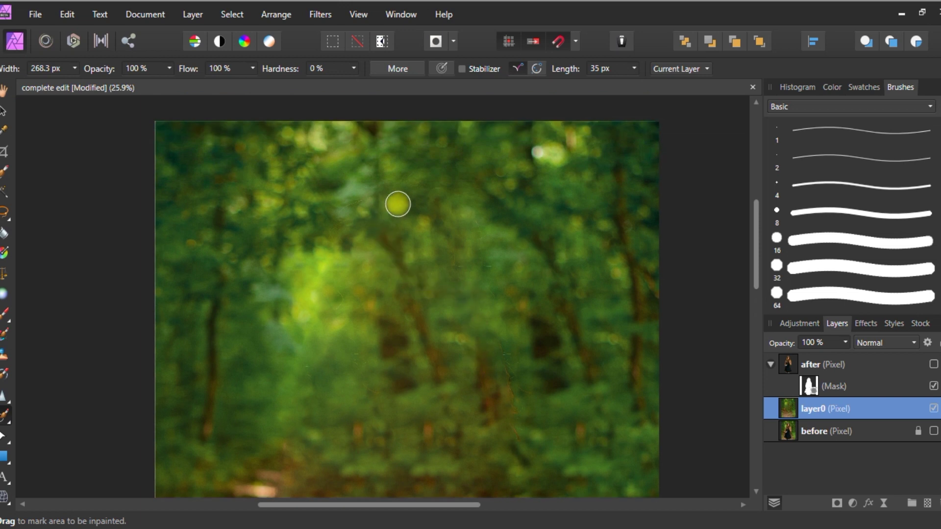
pyautogui.scroll(-3, 365, 235)
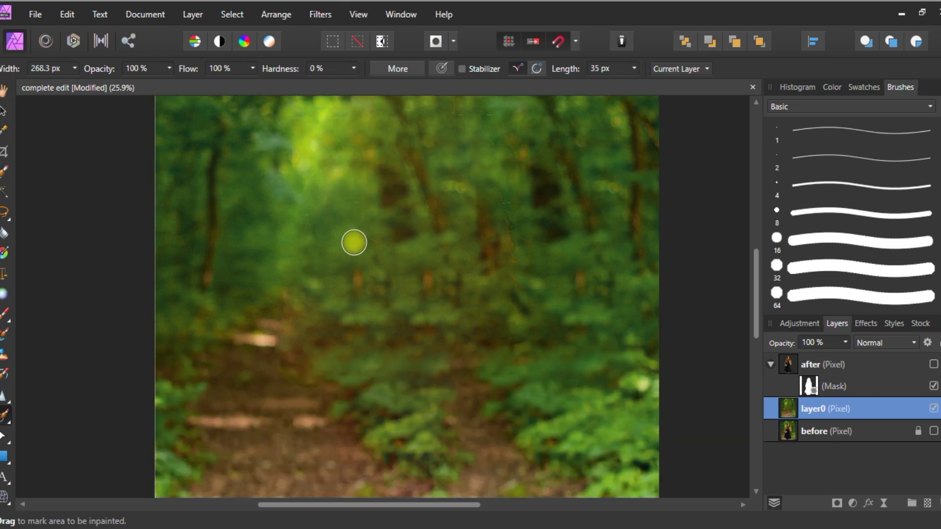
pyautogui.scroll(-4, 355, 242)
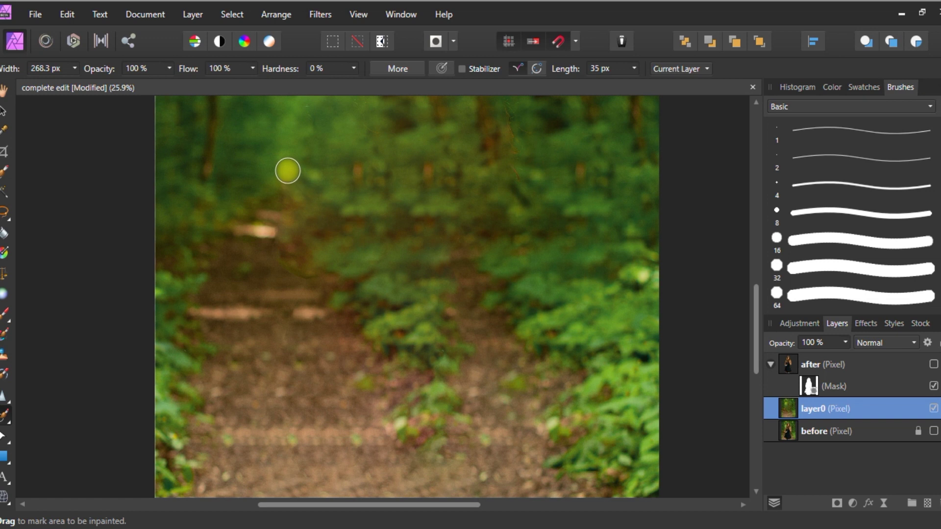
pyautogui.moveTo(286, 174); pyautogui.dragTo(257, 324)
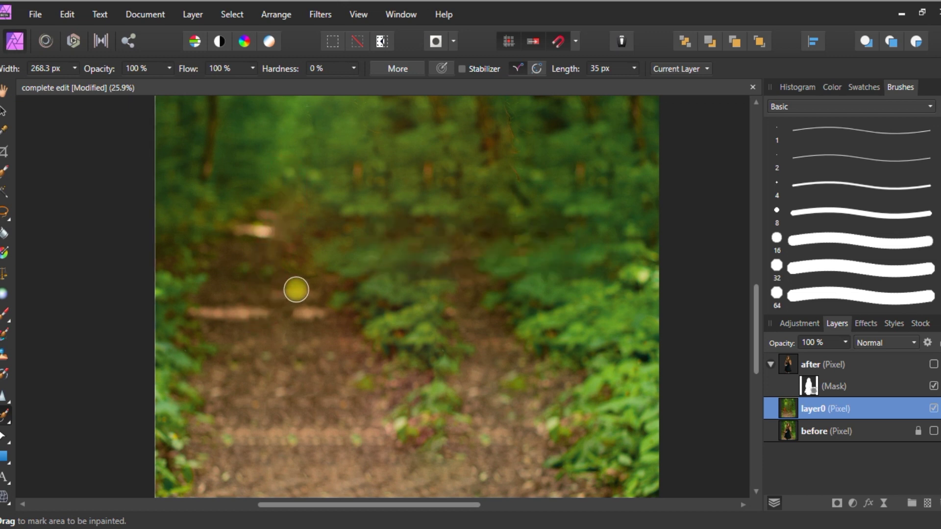
pyautogui.scroll(3, 412, 266)
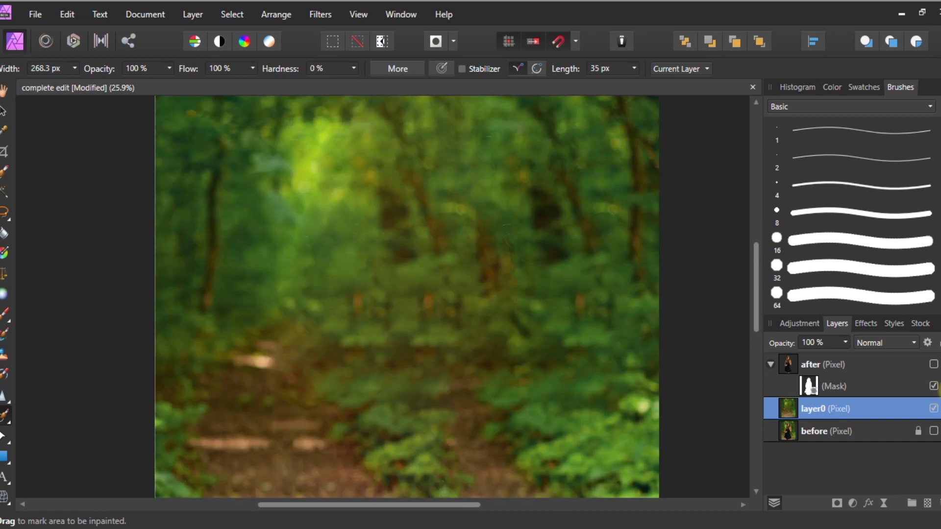
pyautogui.click(932, 365)
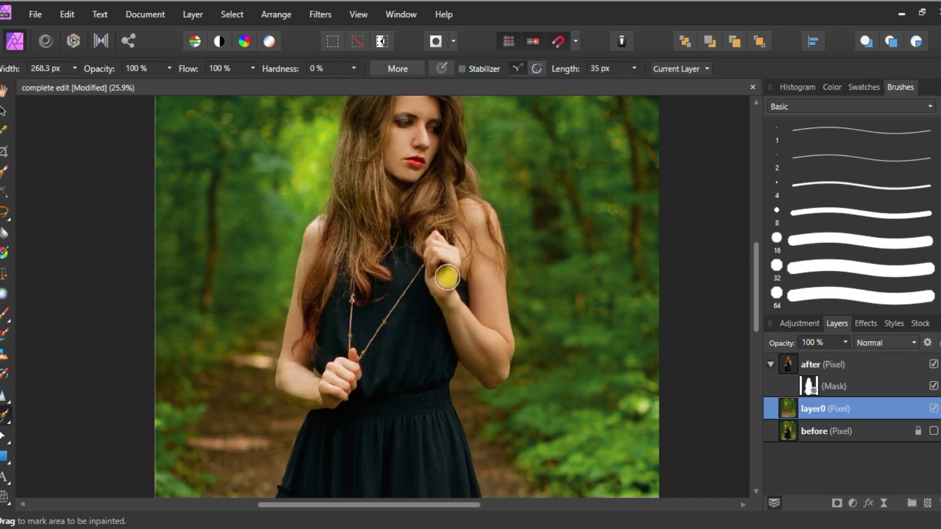
# Add a live Maximum Blur to layer0 with a circular 6.5 px radius.
pyautogui.click(4, 91)
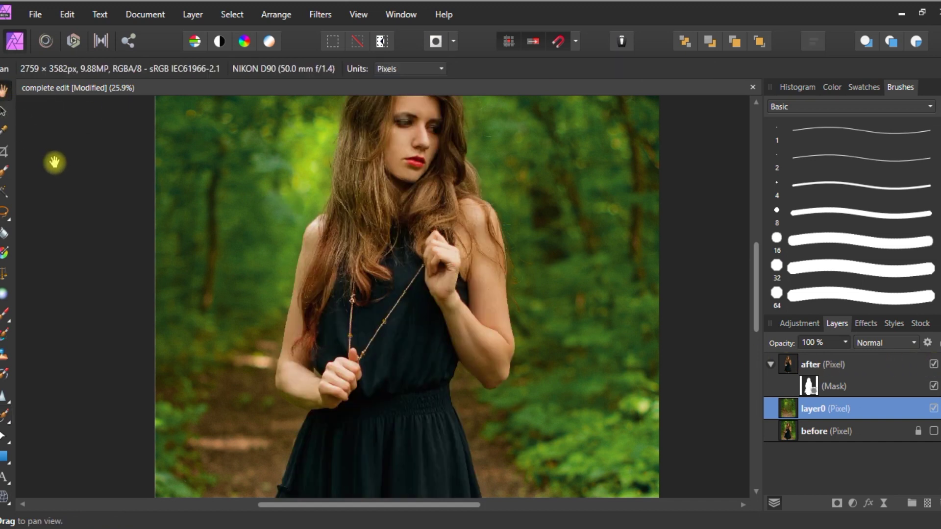
pyautogui.scroll(-1, 343, 233)
pyautogui.scroll(-1, 368, 237)
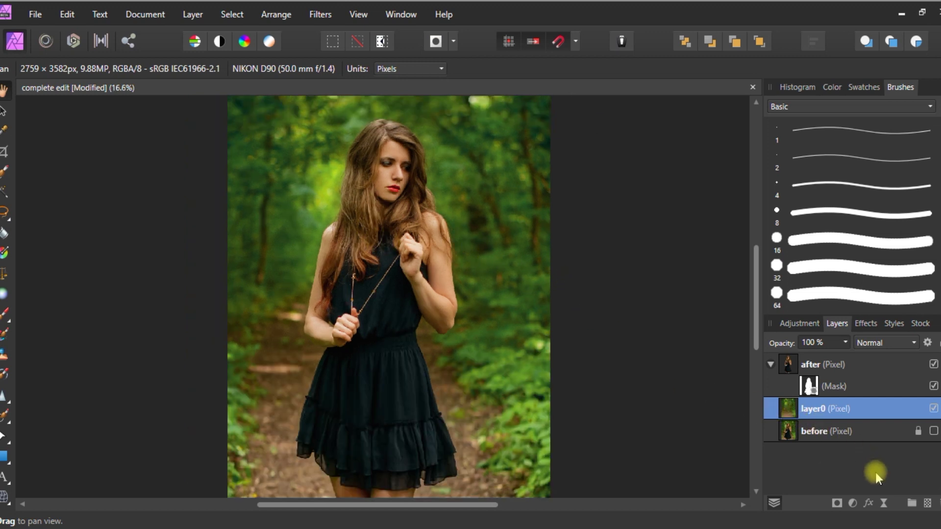
pyautogui.click(884, 503)
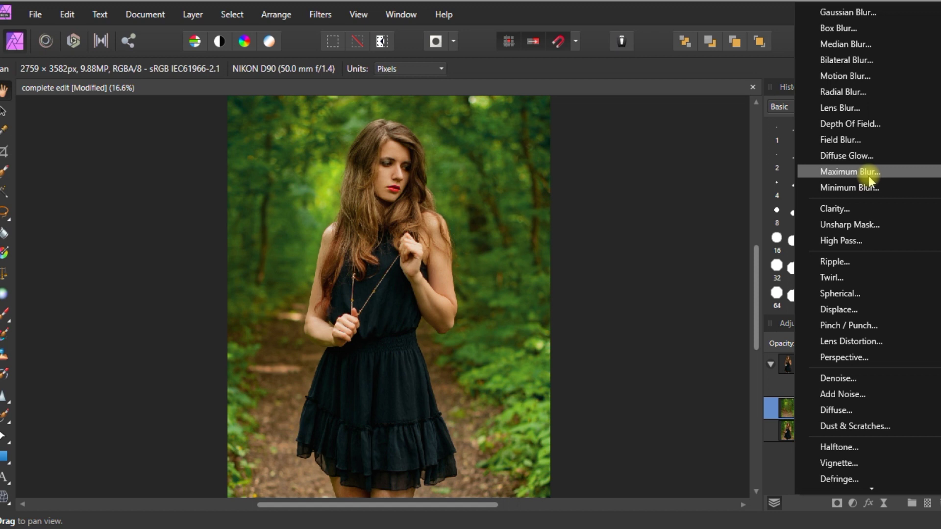
pyautogui.click(850, 171)
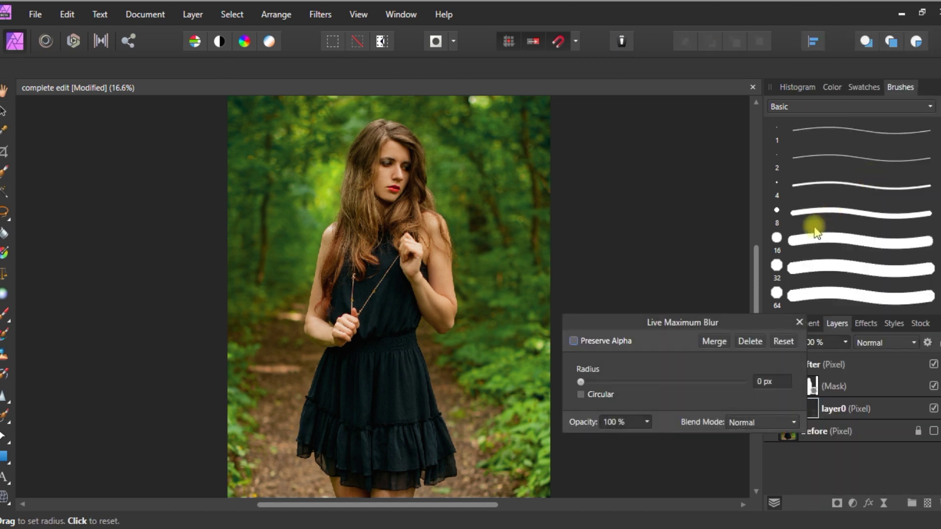
pyautogui.moveTo(668, 321); pyautogui.dragTo(585, 199)
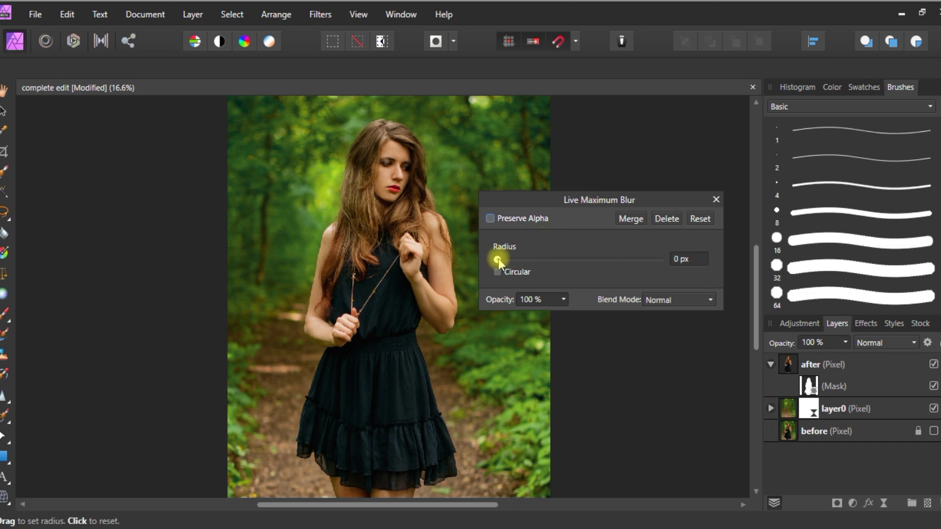
pyautogui.moveTo(498, 258); pyautogui.dragTo(555, 260)
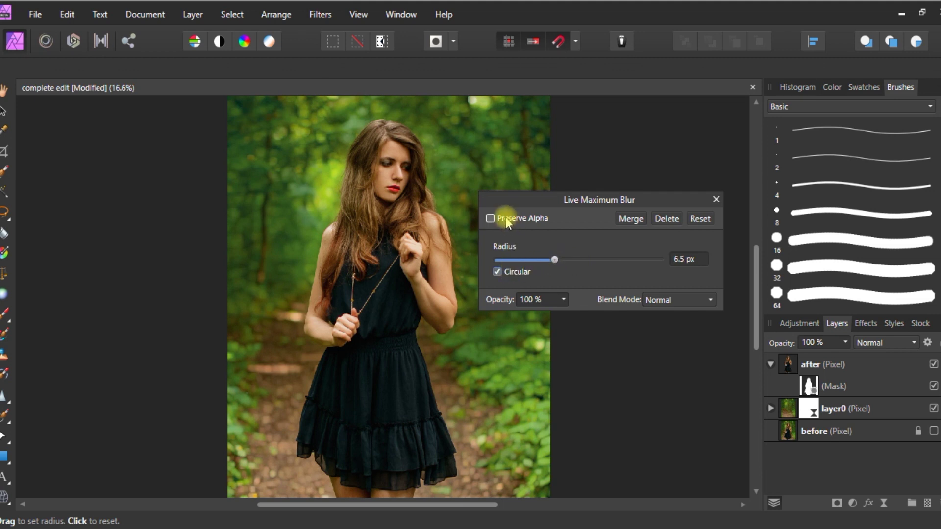
# Enable Preserve Alpha, raise the Maximum Blur radius to 100 px, and close the dialog.
pyautogui.click(534, 219)
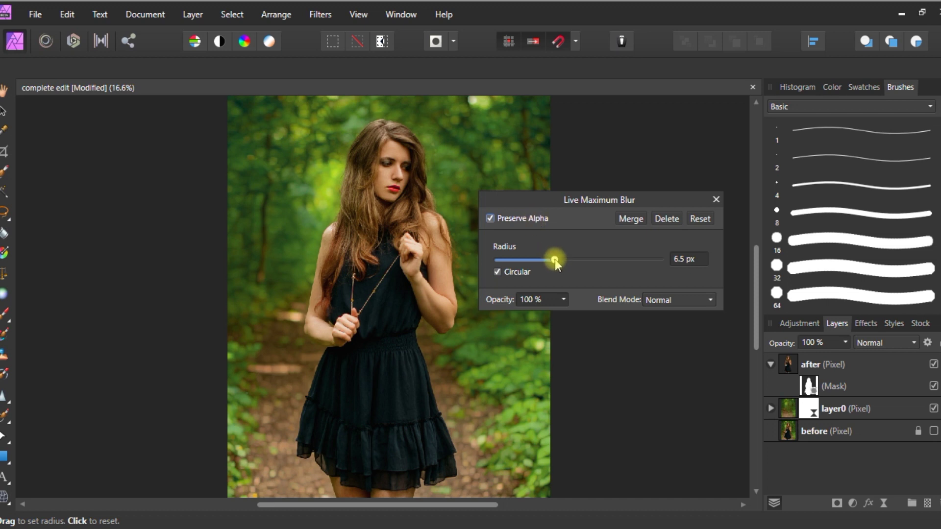
pyautogui.moveTo(555, 260); pyautogui.dragTo(622, 270)
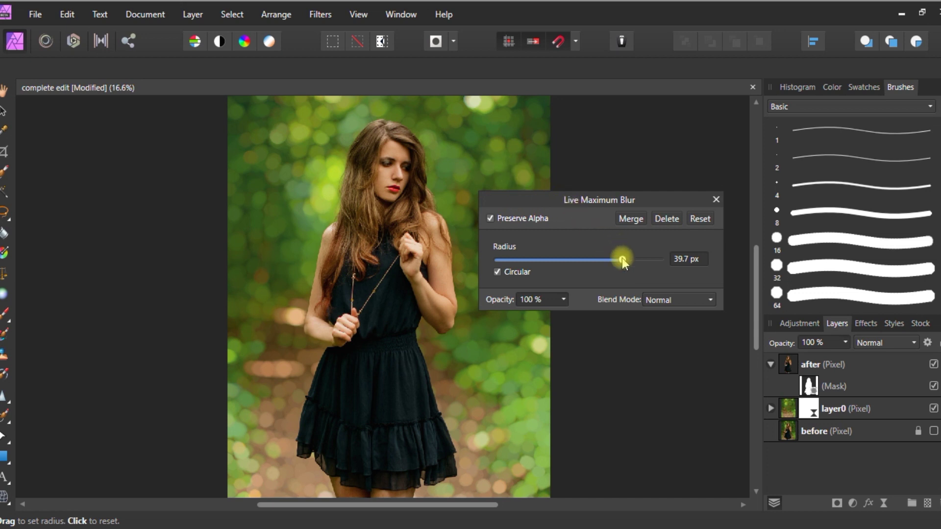
pyautogui.moveTo(622, 260); pyautogui.dragTo(683, 263)
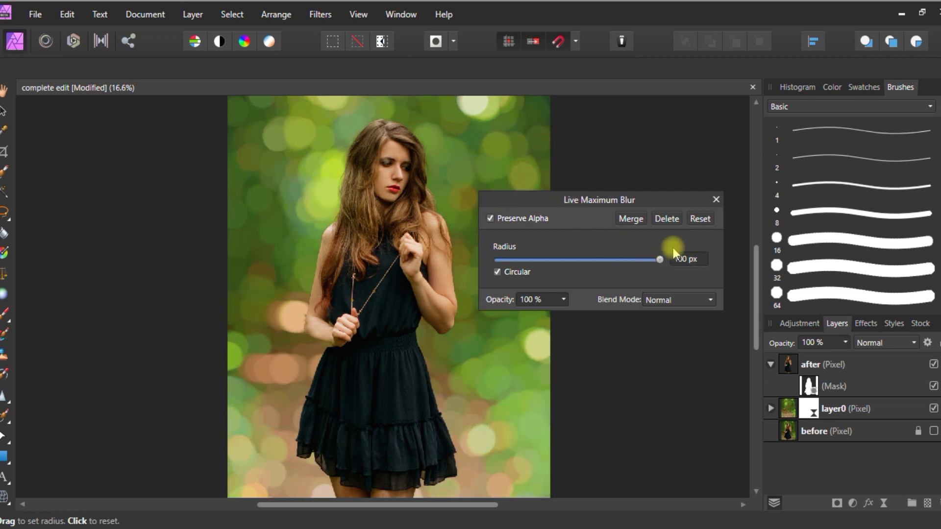
pyautogui.moveTo(620, 202); pyautogui.dragTo(735, 219)
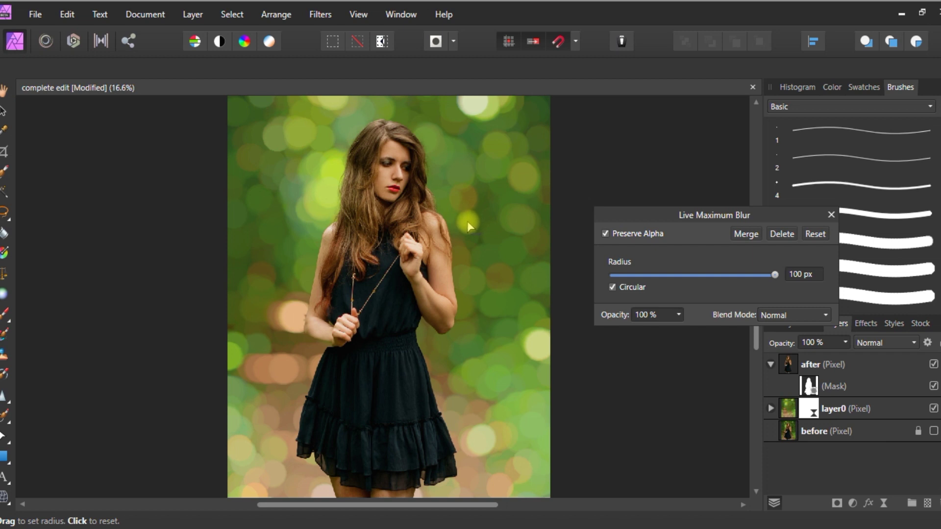
pyautogui.moveTo(468, 227); pyautogui.dragTo(507, 201)
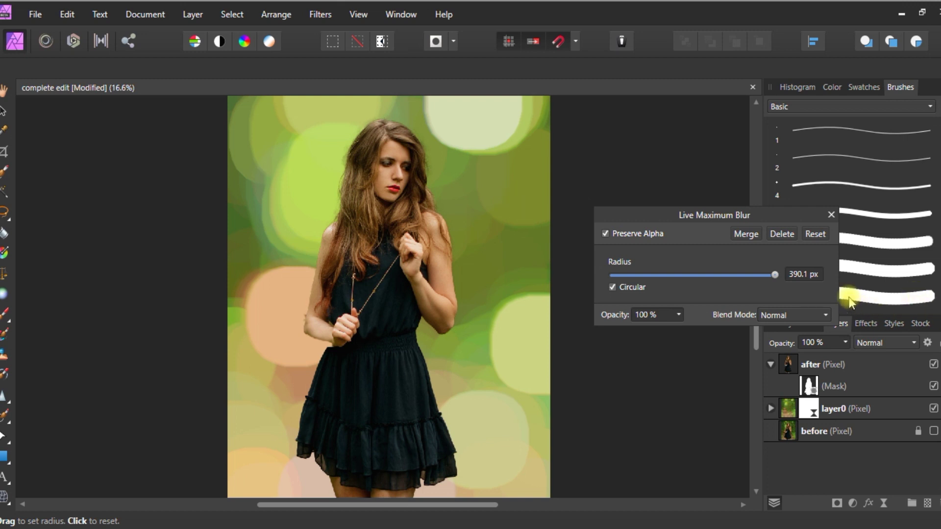
pyautogui.click(794, 278)
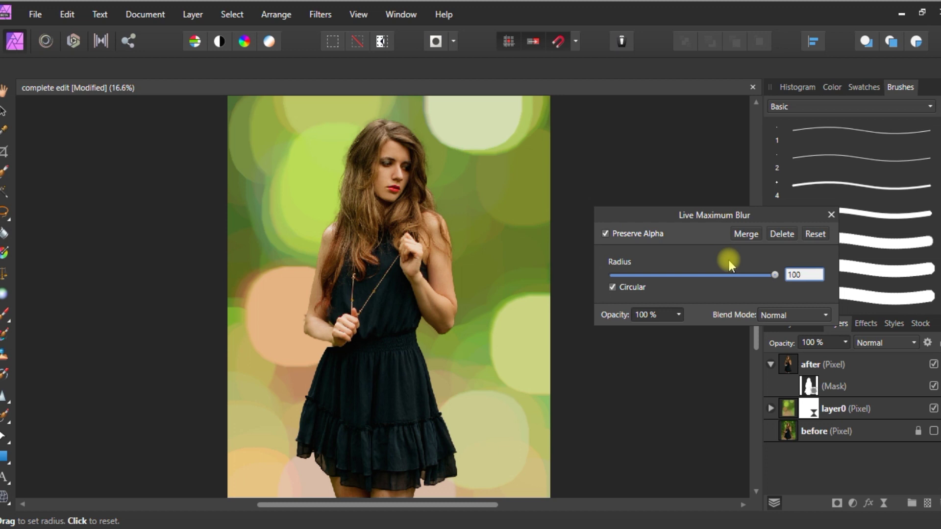
pyautogui.press('Return')
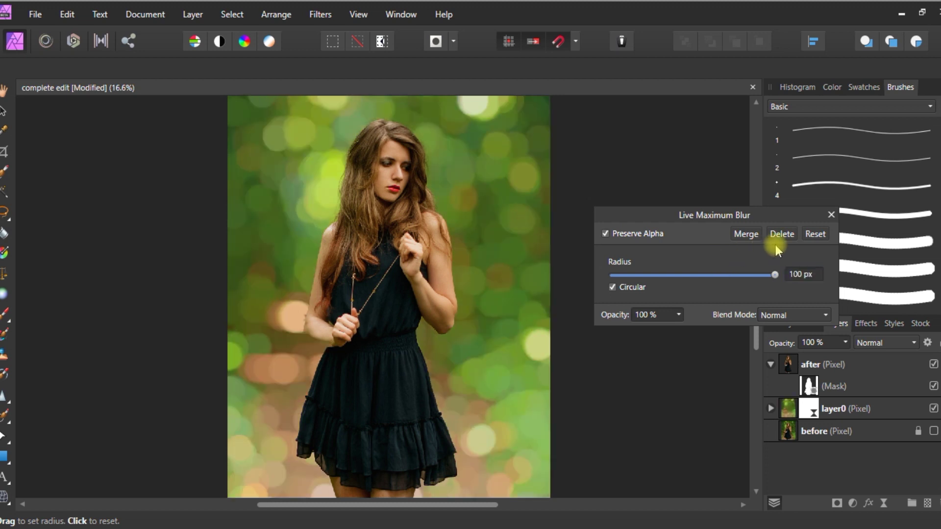
pyautogui.click(829, 215)
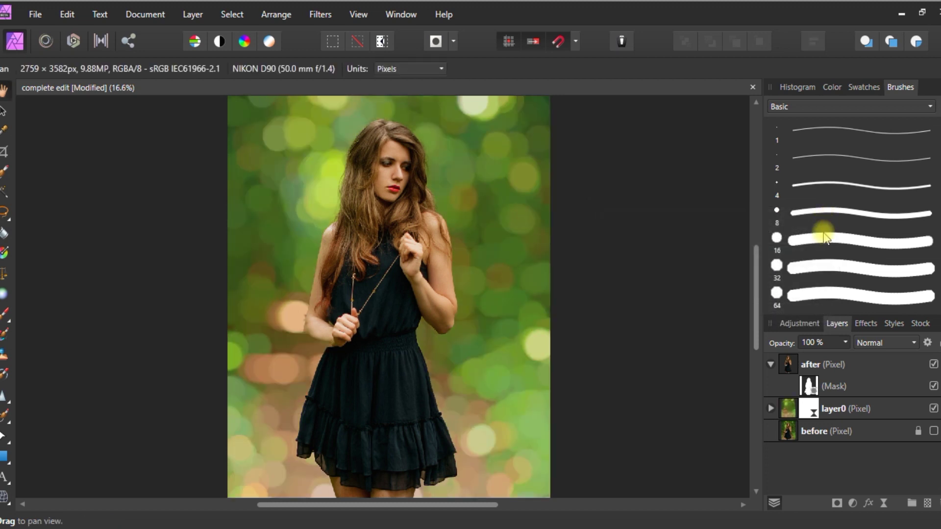
# Add a Live Lens Blur to layer0 with 27.9 px radius, 82% bloom threshold and about 879% bloom factor.
pyautogui.click(849, 409)
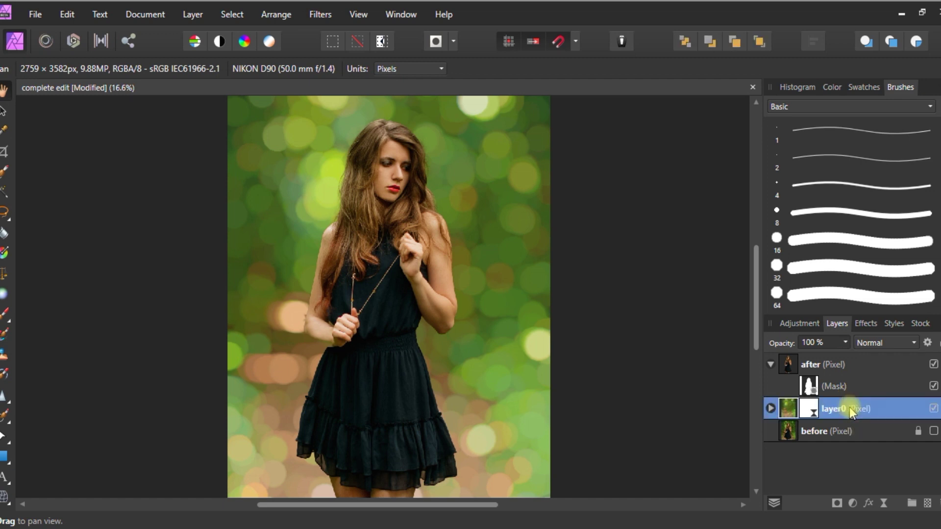
pyautogui.click(884, 502)
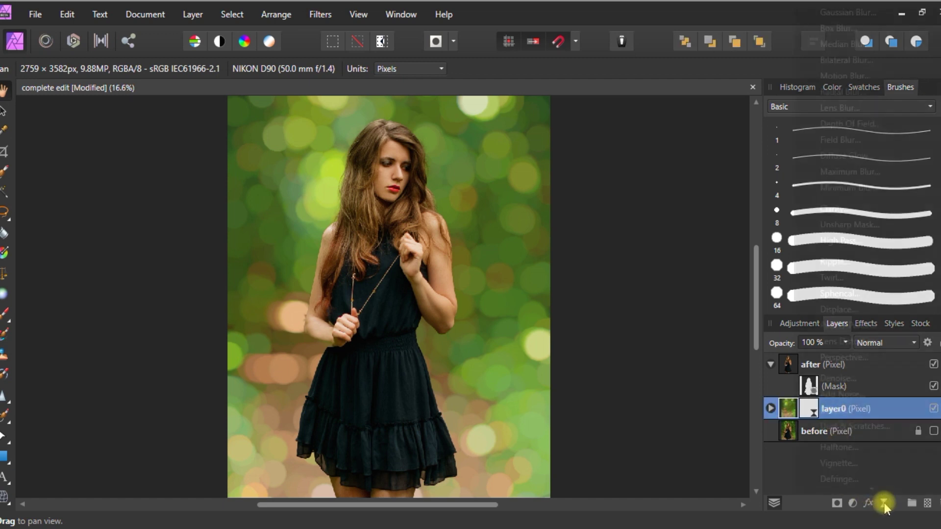
pyautogui.click(832, 108)
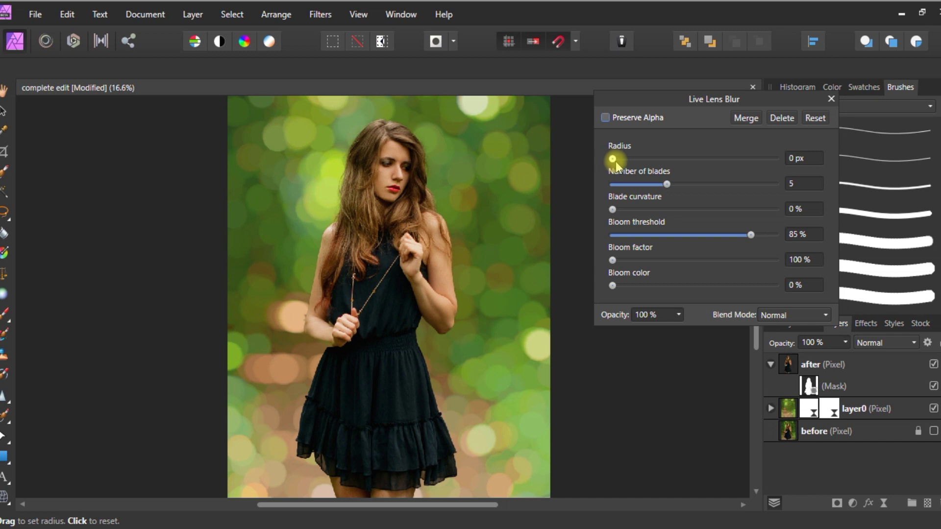
pyautogui.moveTo(616, 160); pyautogui.dragTo(715, 166)
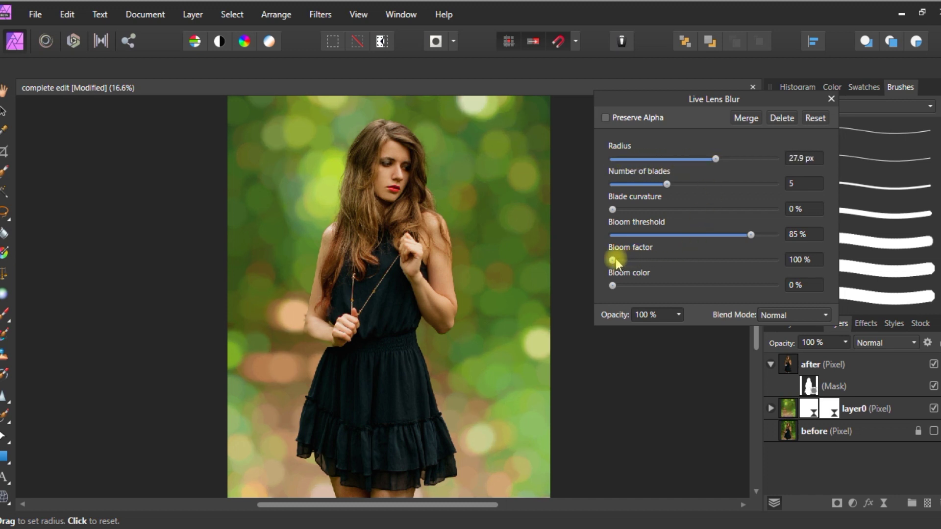
pyautogui.moveTo(614, 258); pyautogui.dragTo(734, 266)
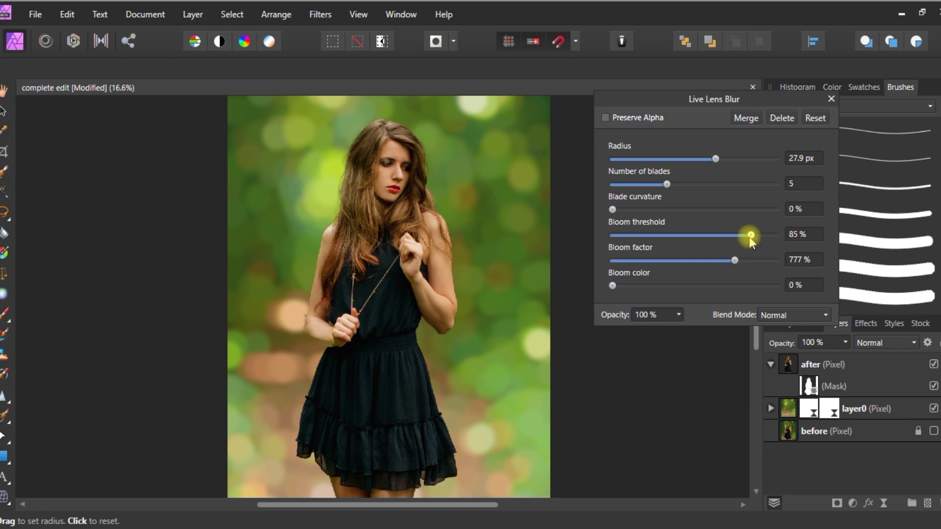
pyautogui.moveTo(748, 237)
pyautogui.mouseDown()
pyautogui.moveTo(708, 244)
pyautogui.moveTo(746, 247)
pyautogui.moveTo(759, 262)
pyautogui.moveTo(702, 258)
pyautogui.moveTo(754, 254)
pyautogui.mouseUp()
# Set the lens blur to 1% blade curvature, 7 blades, 47.8 px radius, 74% threshold and 969% bloom.
pyautogui.moveTo(613, 209)
pyautogui.mouseDown()
pyautogui.moveTo(671, 217)
pyautogui.moveTo(625, 224)
pyautogui.moveTo(707, 222)
pyautogui.moveTo(615, 223)
pyautogui.mouseUp()
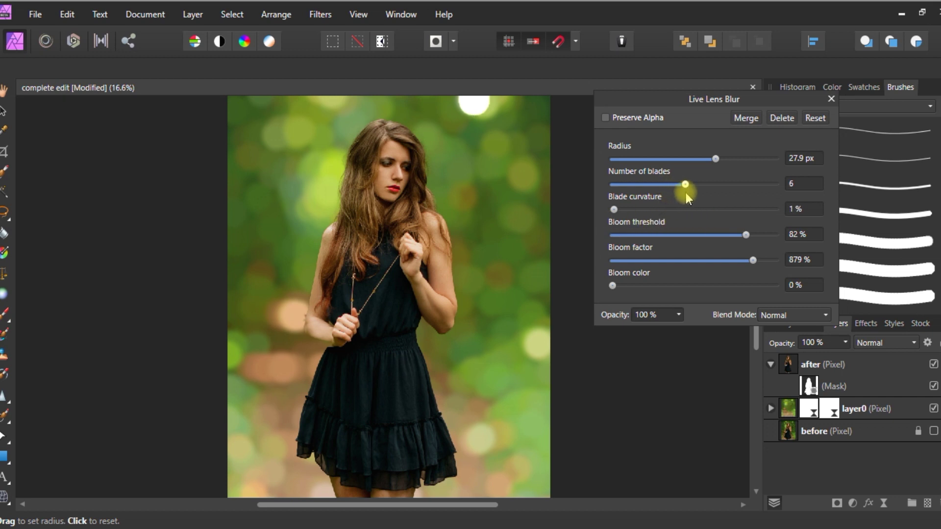
pyautogui.moveTo(686, 194); pyautogui.dragTo(733, 200)
pyautogui.moveTo(715, 160); pyautogui.dragTo(754, 172)
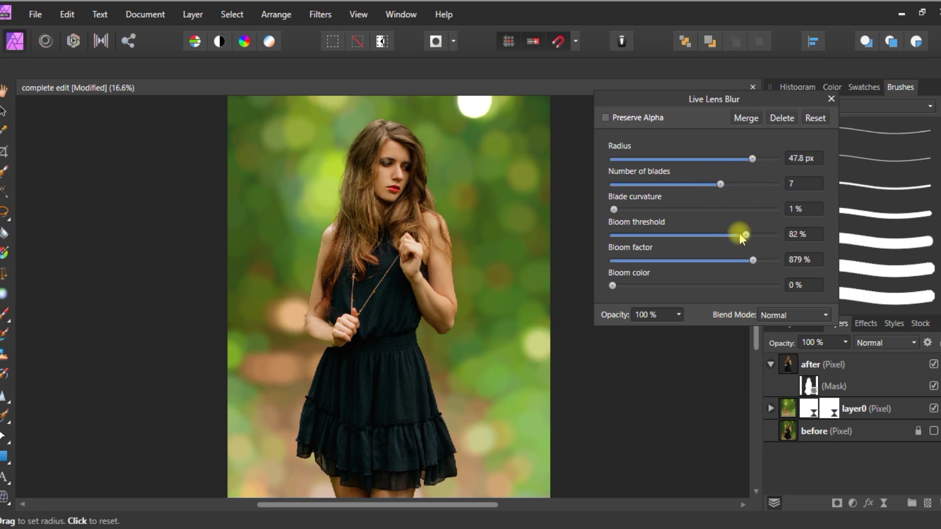
pyautogui.moveTo(748, 233)
pyautogui.mouseDown()
pyautogui.moveTo(718, 241)
pyautogui.moveTo(733, 243)
pyautogui.mouseUp()
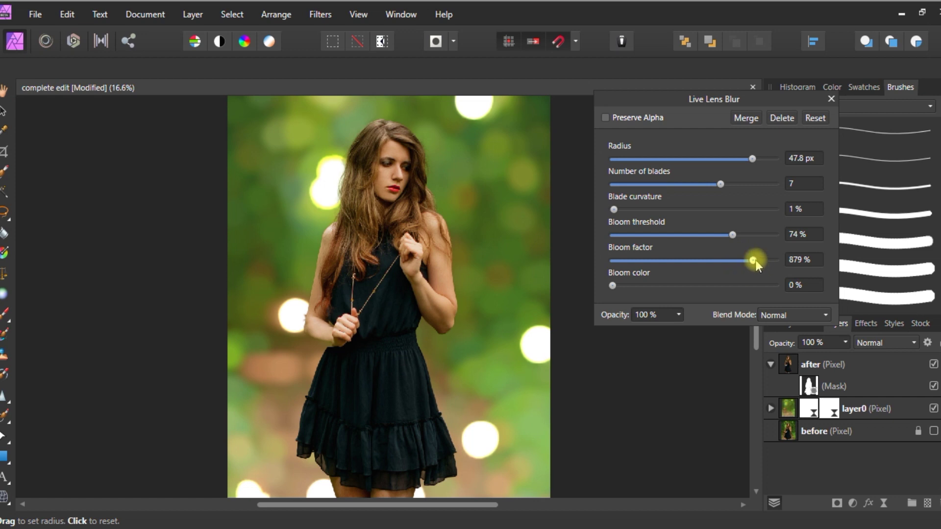
pyautogui.moveTo(754, 261); pyautogui.dragTo(768, 261)
# Close the Lens Blur settings, zoom out and select layer0.
pyautogui.click(830, 100)
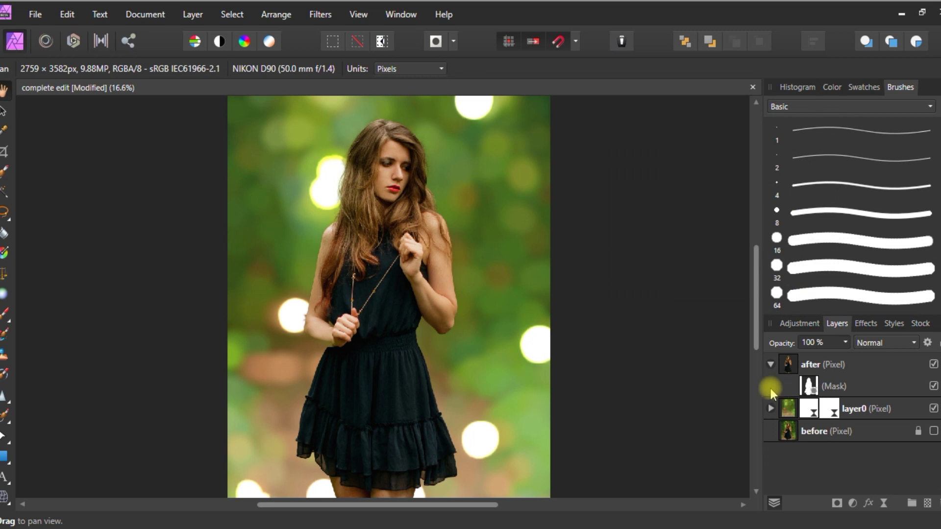
pyautogui.scroll(-2, 635, 353)
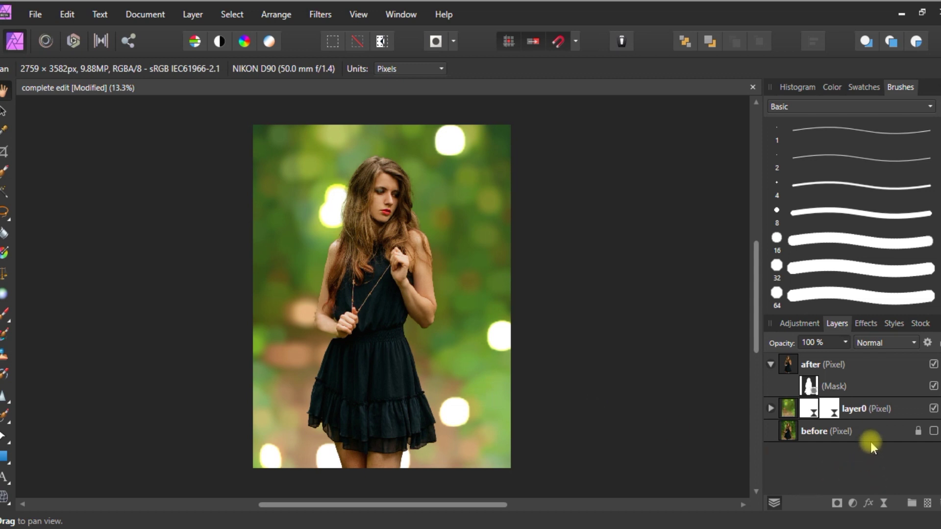
pyautogui.click(856, 410)
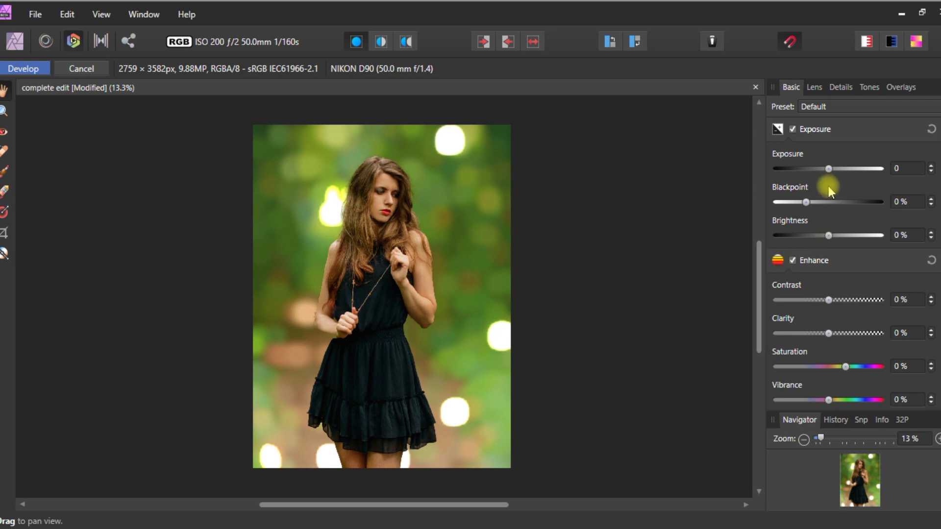
# Set exposure to 0.1, clarity to -48% and contrast to -2%.
pyautogui.click(904, 169)
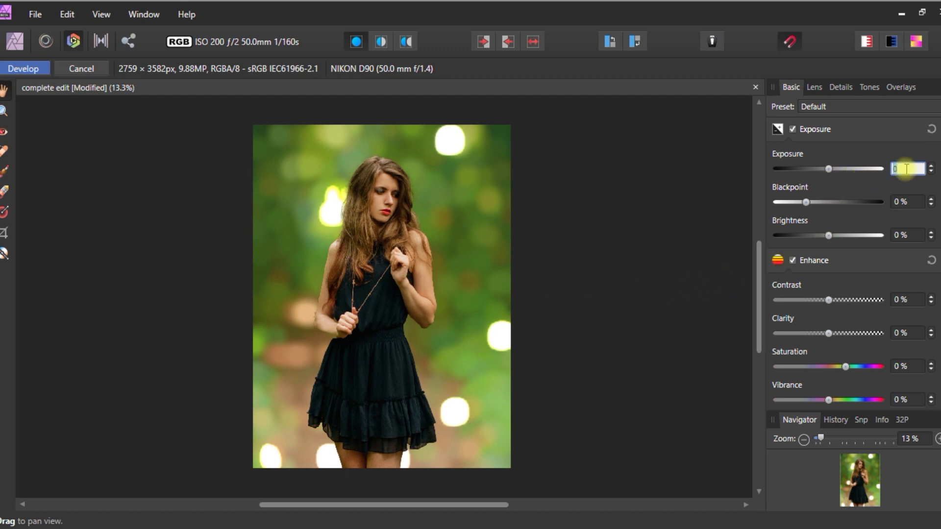
pyautogui.write('0.1')
pyautogui.press('Return')
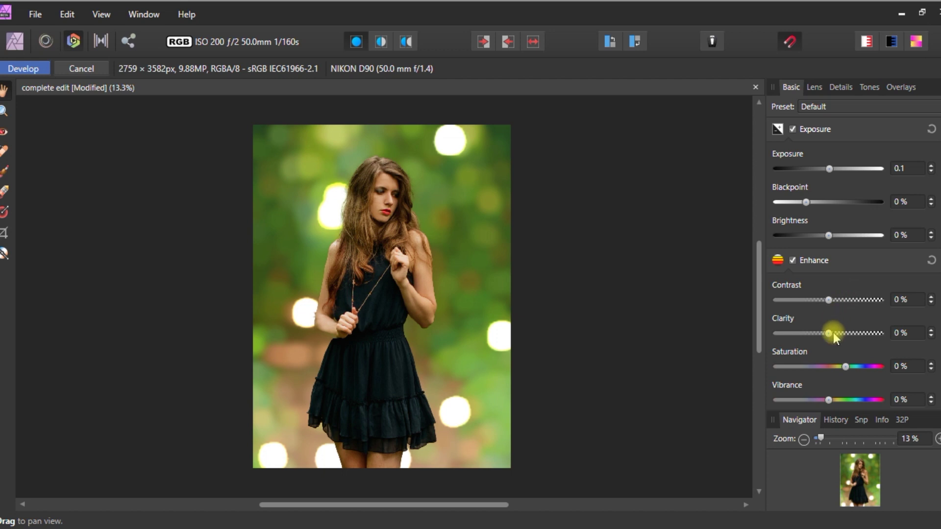
pyautogui.moveTo(833, 332); pyautogui.dragTo(807, 334)
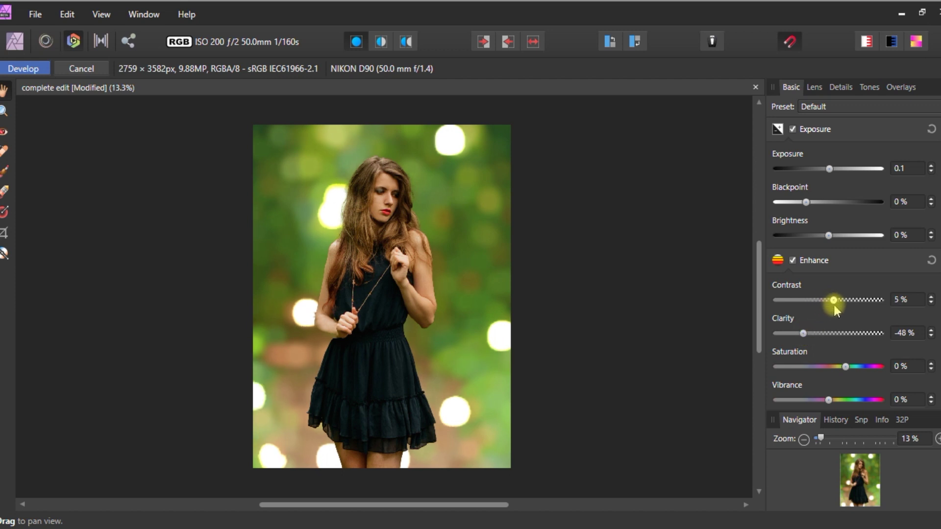
pyautogui.moveTo(833, 305); pyautogui.dragTo(827, 307)
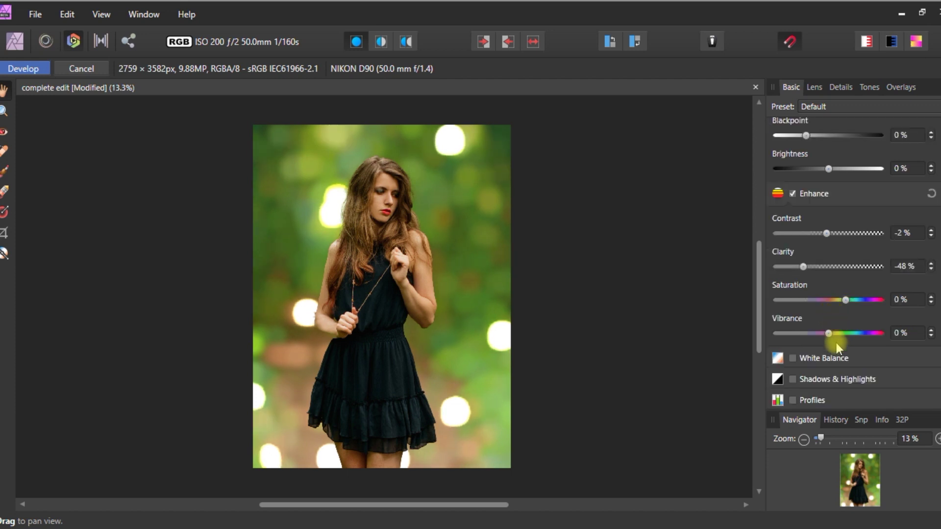
# Enable Shadows & Highlights and pull the shadows down to -63%.
pyautogui.click(835, 379)
pyautogui.scroll(-1, 843, 352)
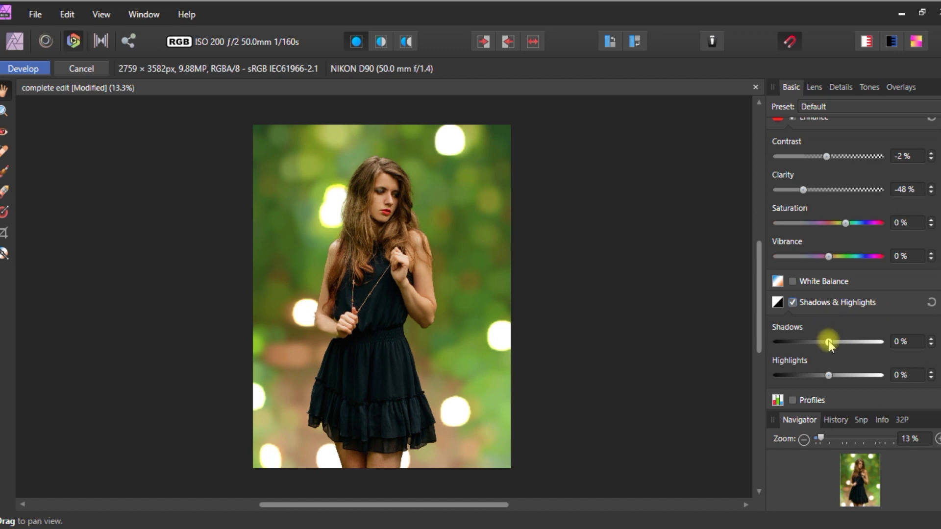
pyautogui.moveTo(828, 343); pyautogui.dragTo(796, 359)
pyautogui.scroll(3, 813, 332)
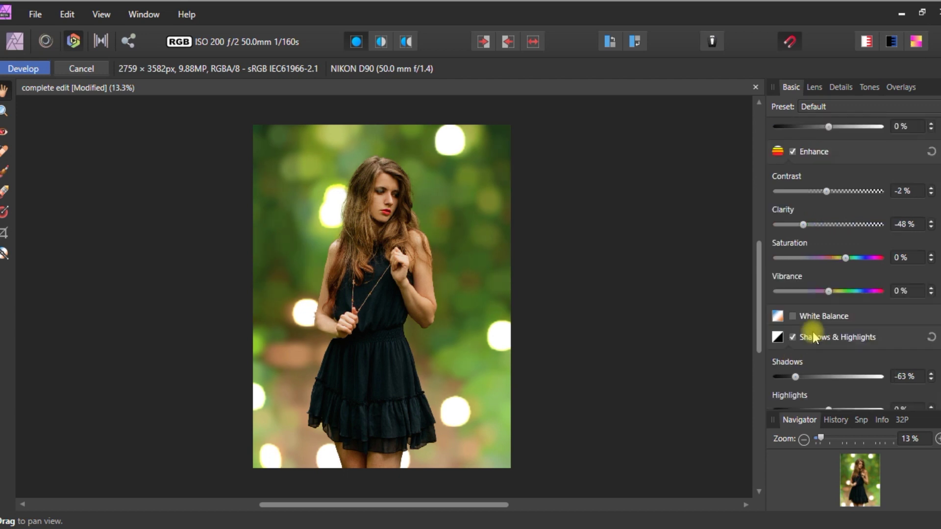
# Enable Black & White in the Tones tab with Green -82% and Yellow 64%.
pyautogui.click(869, 88)
pyautogui.click(828, 149)
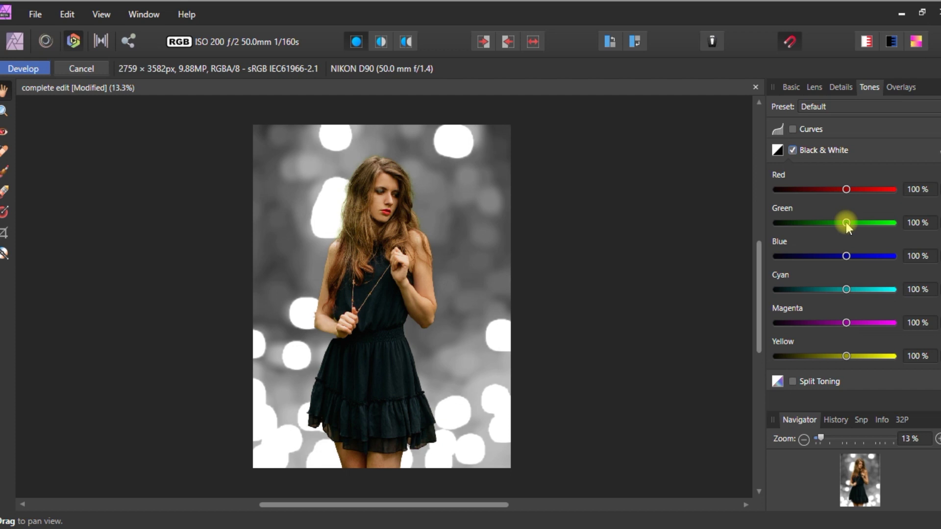
pyautogui.moveTo(845, 222); pyautogui.dragTo(804, 234)
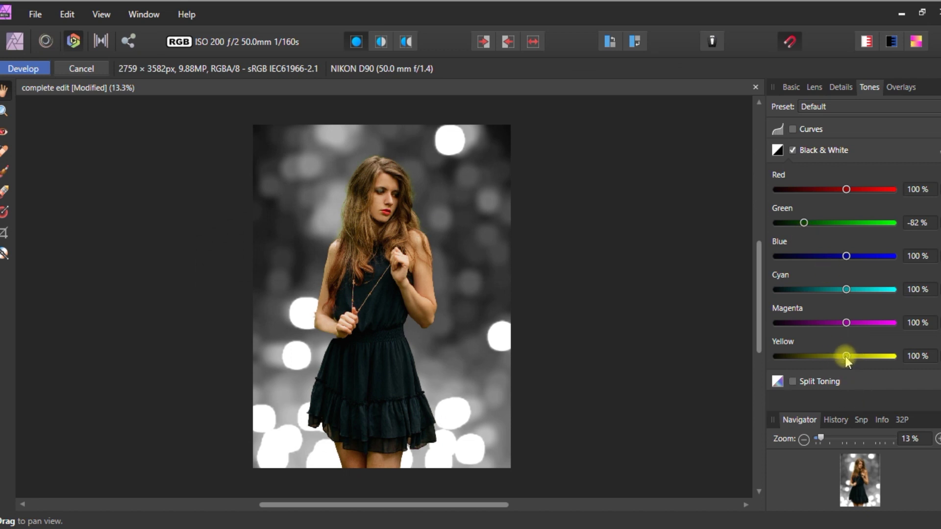
pyautogui.moveTo(845, 356)
pyautogui.mouseDown()
pyautogui.moveTo(825, 360)
pyautogui.moveTo(869, 360)
pyautogui.moveTo(830, 358)
pyautogui.mouseUp()
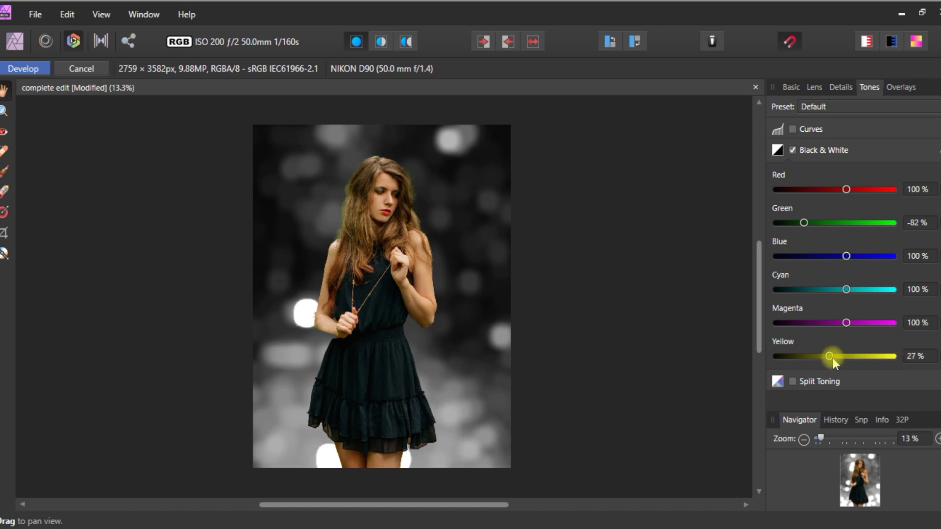
pyautogui.moveTo(829, 358); pyautogui.dragTo(838, 358)
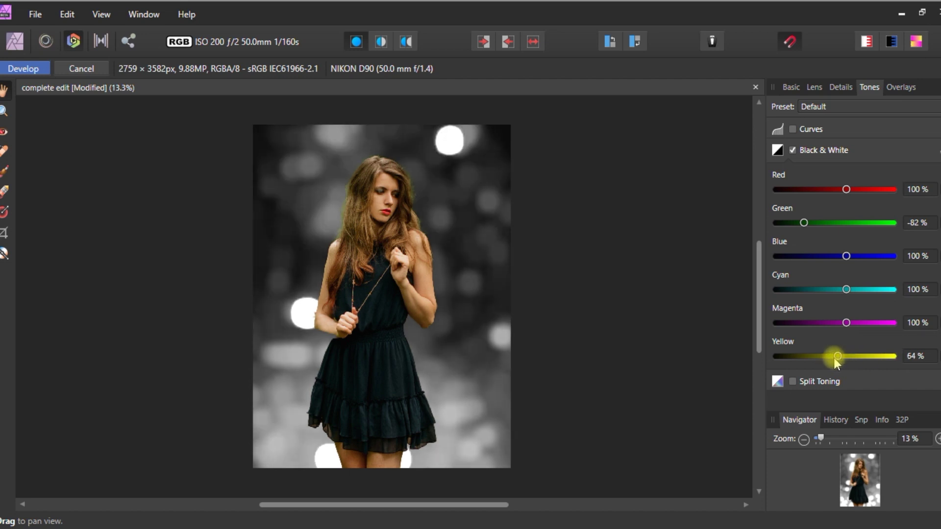
pyautogui.click(790, 87)
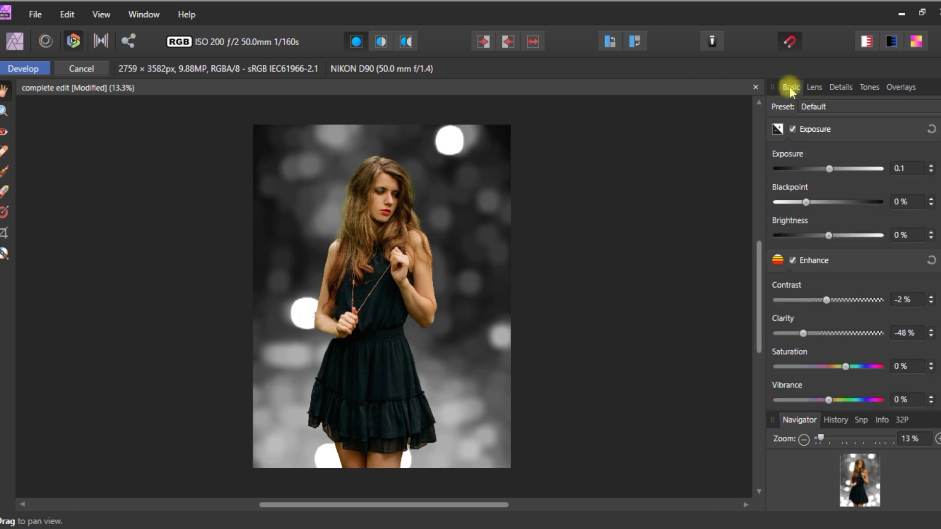
# Commit the Develop edits to return to the Photo persona with greyscale layer0.
pyautogui.click(27, 67)
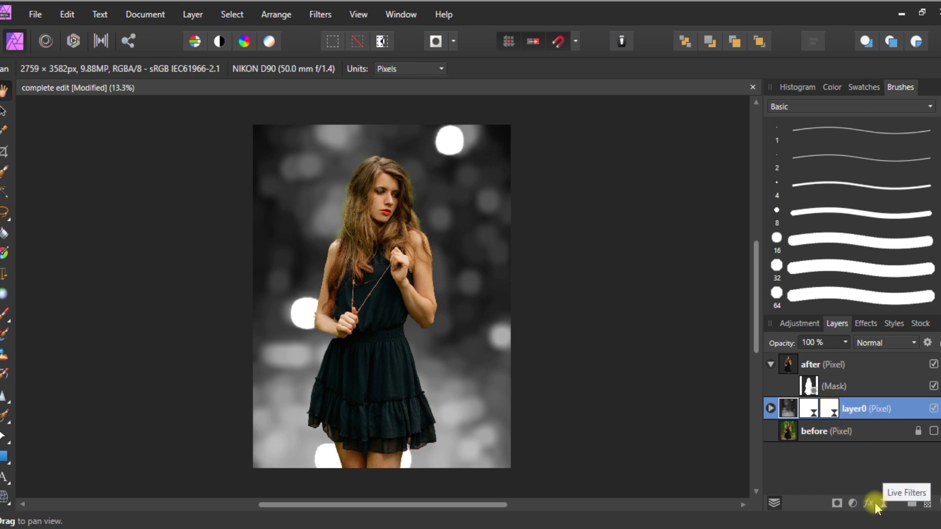
# Add a Recolor adjustment with hue 248.4°, saturation 29% and lightness -34%.
pyautogui.click(853, 503)
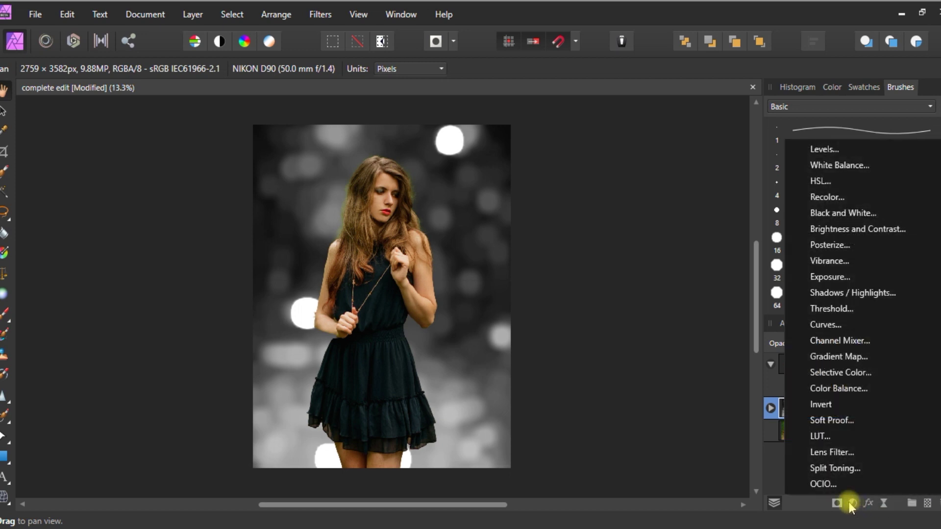
pyautogui.click(828, 196)
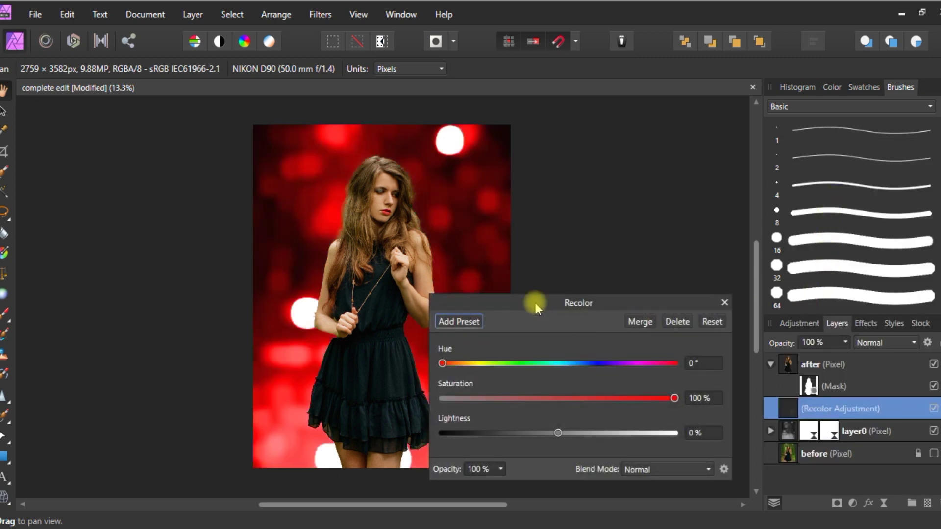
pyautogui.moveTo(535, 303); pyautogui.dragTo(663, 229)
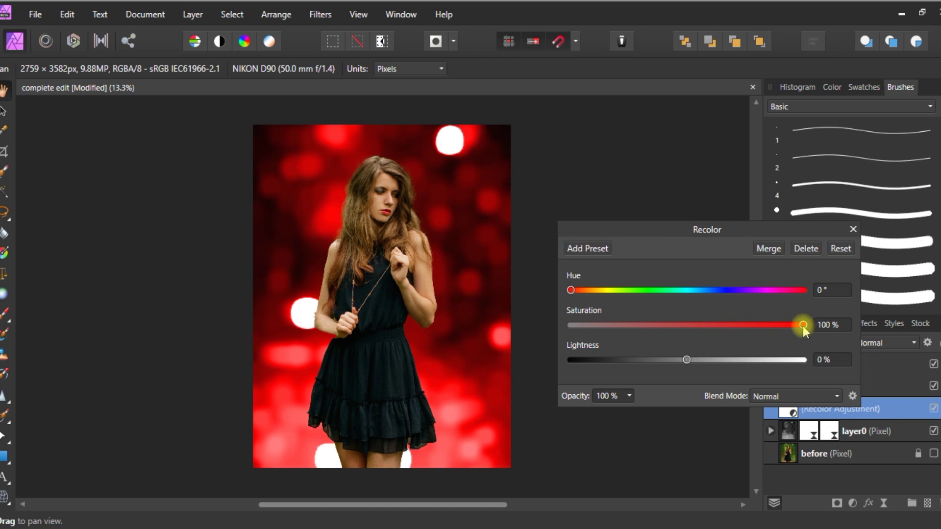
pyautogui.moveTo(803, 326); pyautogui.dragTo(637, 327)
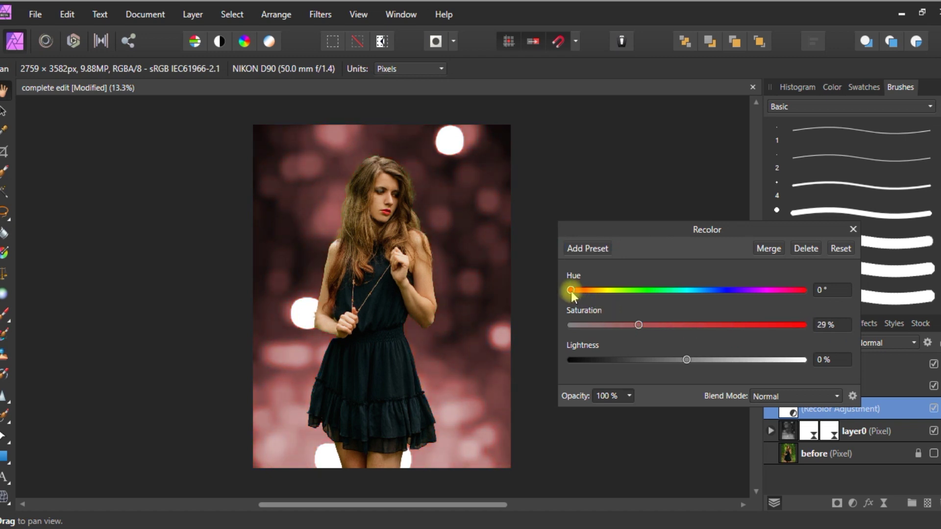
pyautogui.moveTo(569, 291); pyautogui.dragTo(732, 292)
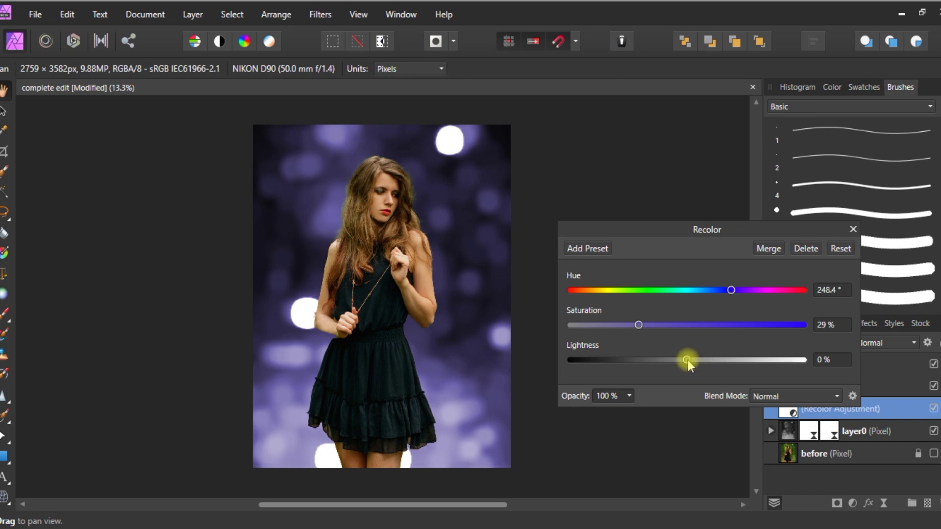
pyautogui.moveTo(687, 360); pyautogui.dragTo(648, 364)
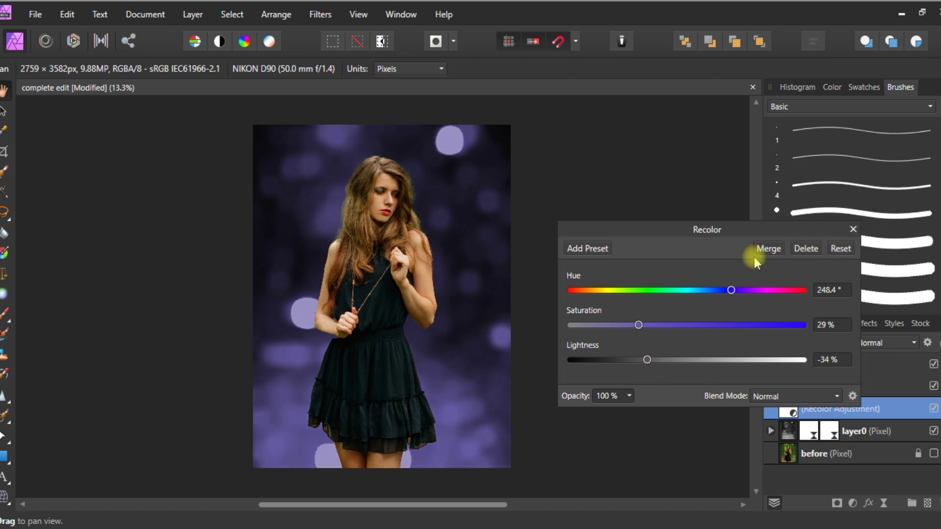
pyautogui.moveTo(695, 230); pyautogui.dragTo(655, 203)
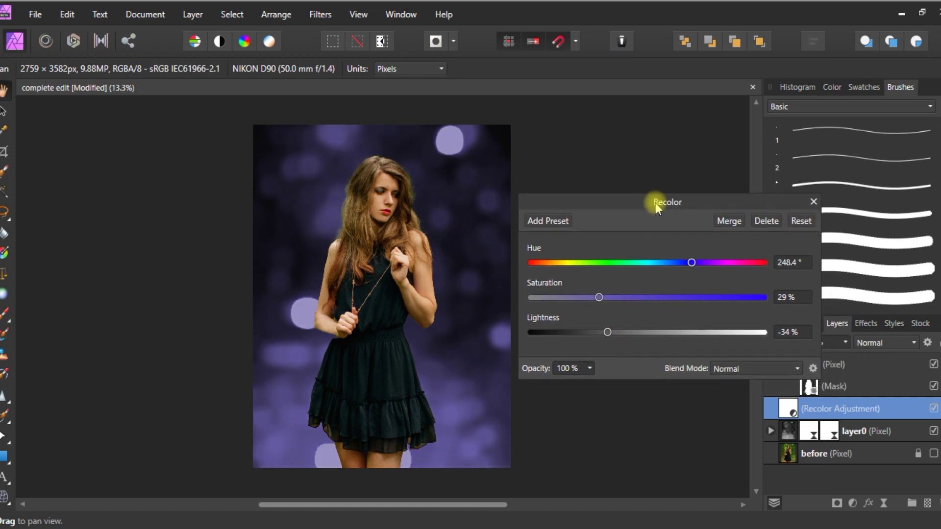
pyautogui.click(813, 203)
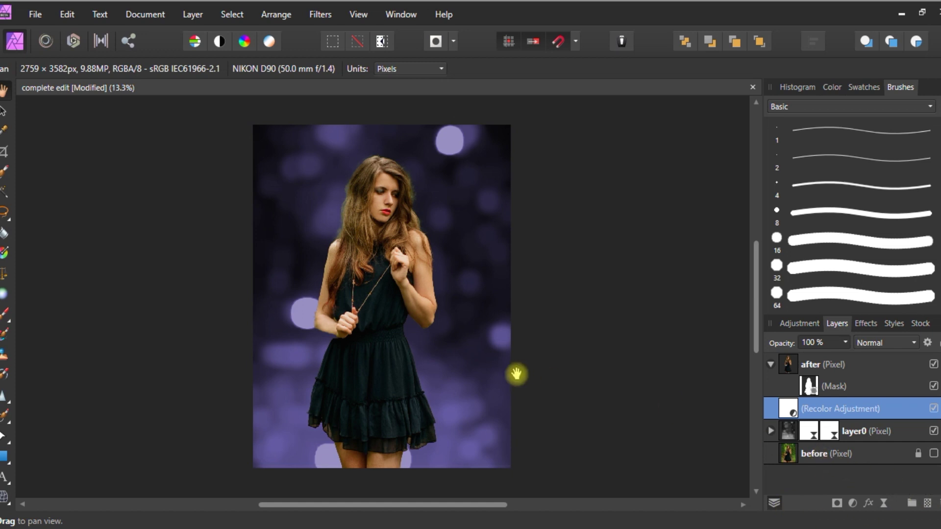
# Add a new pixel layer and dab a single soft white brush dot near the top right.
pyautogui.click(927, 504)
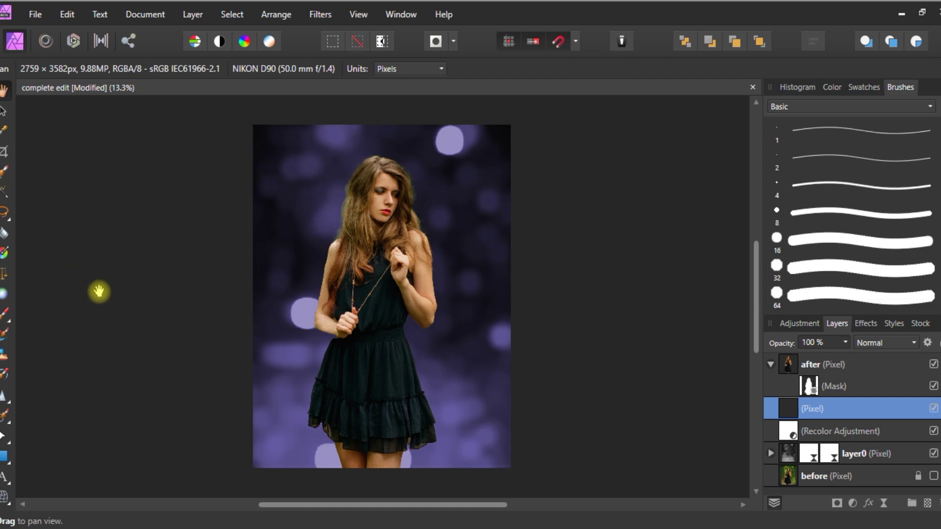
pyautogui.press('b')
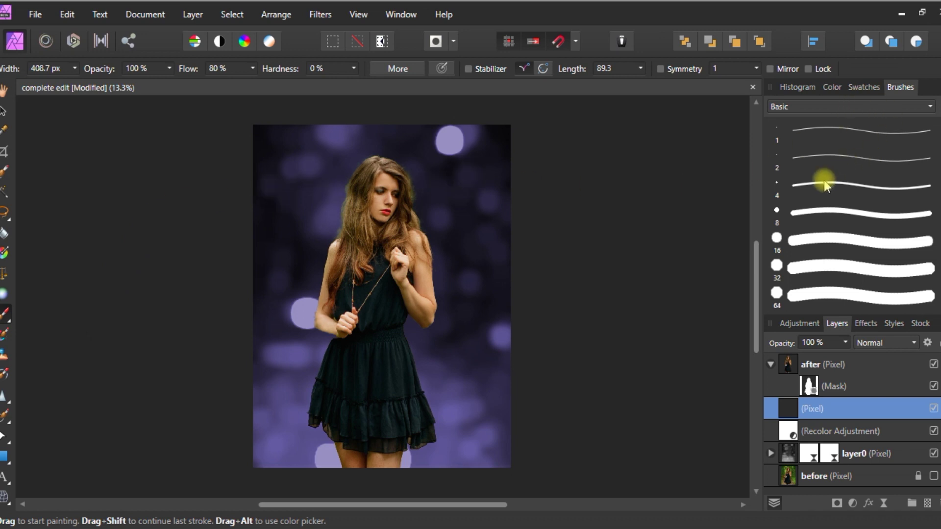
pyautogui.scroll(-5, 825, 181)
pyautogui.scroll(-2, 831, 196)
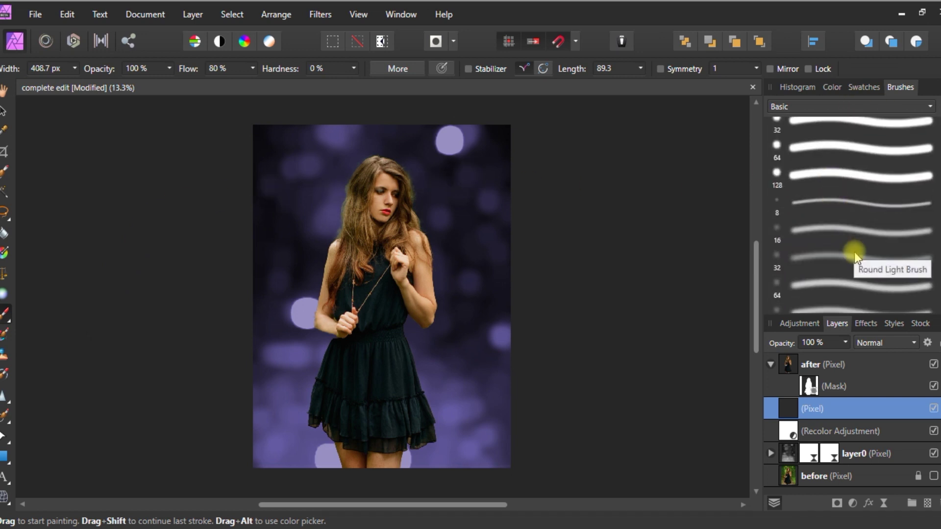
pyautogui.scroll(-2, 831, 174)
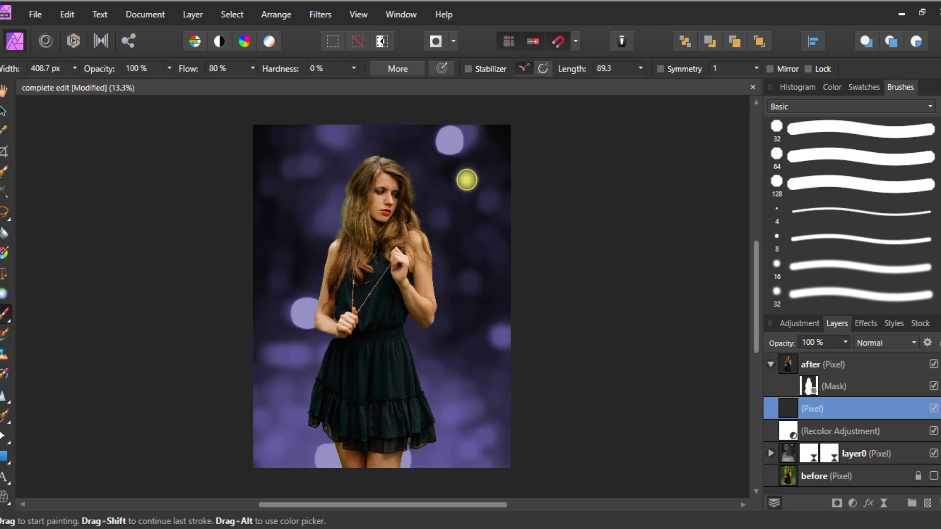
pyautogui.moveTo(466, 180); pyautogui.dragTo(469, 195)
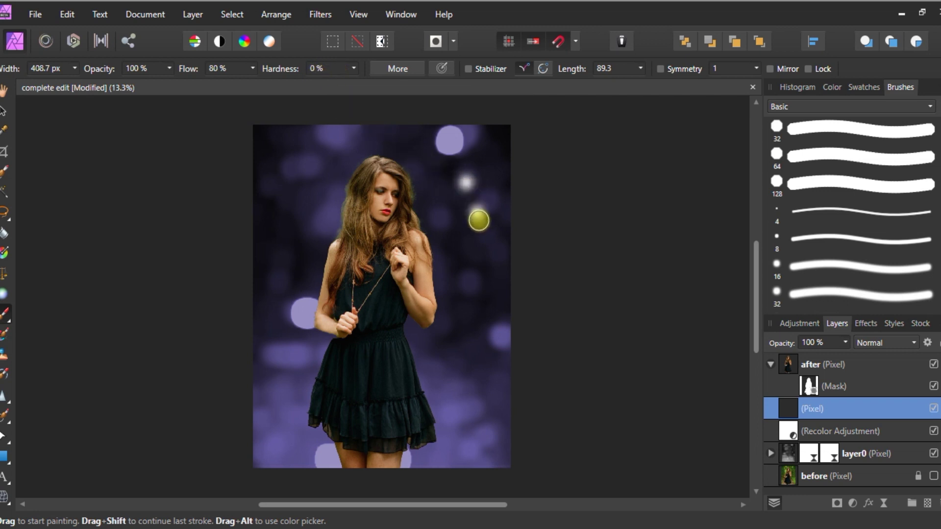
pyautogui.hotkey('ctrl', 'z')
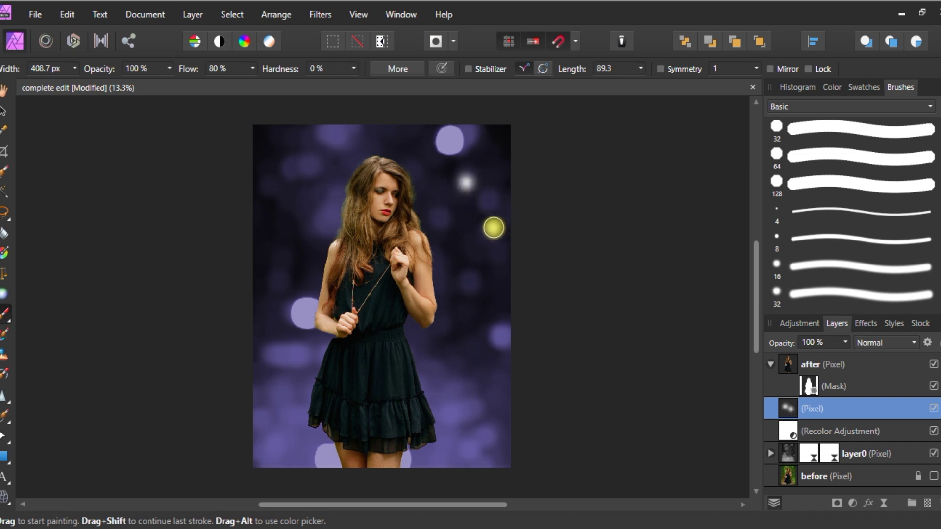
# Scale the white dot into a large soft glow and place it at the top right.
pyautogui.click(3, 112)
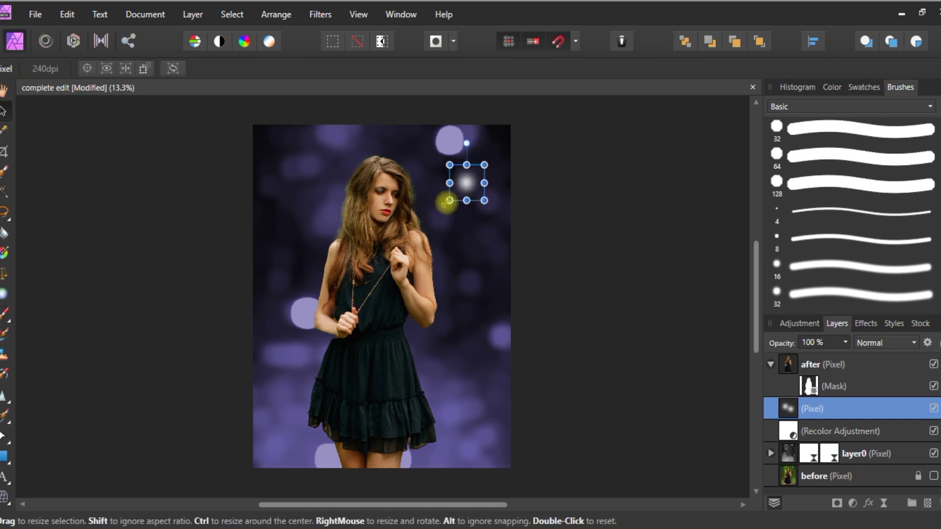
pyautogui.moveTo(447, 200); pyautogui.dragTo(260, 385)
pyautogui.moveTo(469, 228); pyautogui.dragTo(511, 157)
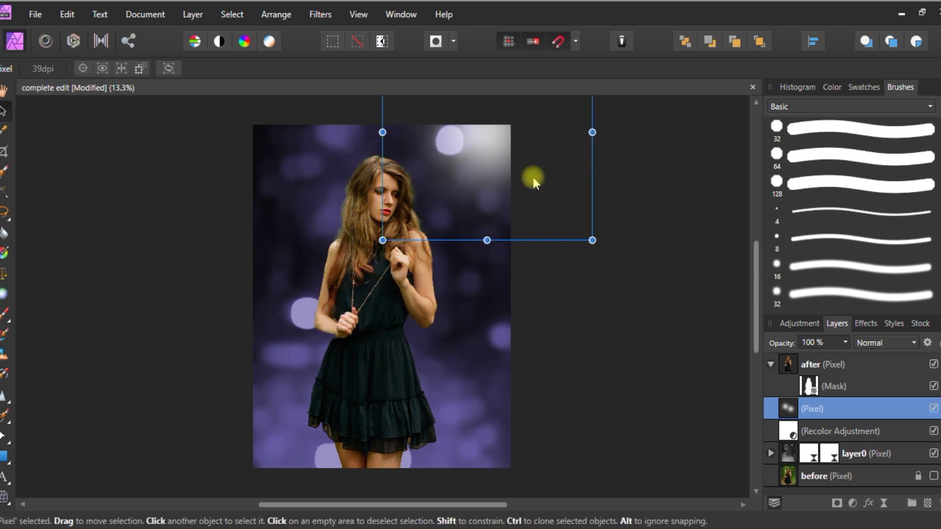
pyautogui.moveTo(383, 243); pyautogui.dragTo(344, 294)
pyautogui.moveTo(454, 220); pyautogui.dragTo(475, 235)
pyautogui.click(664, 200)
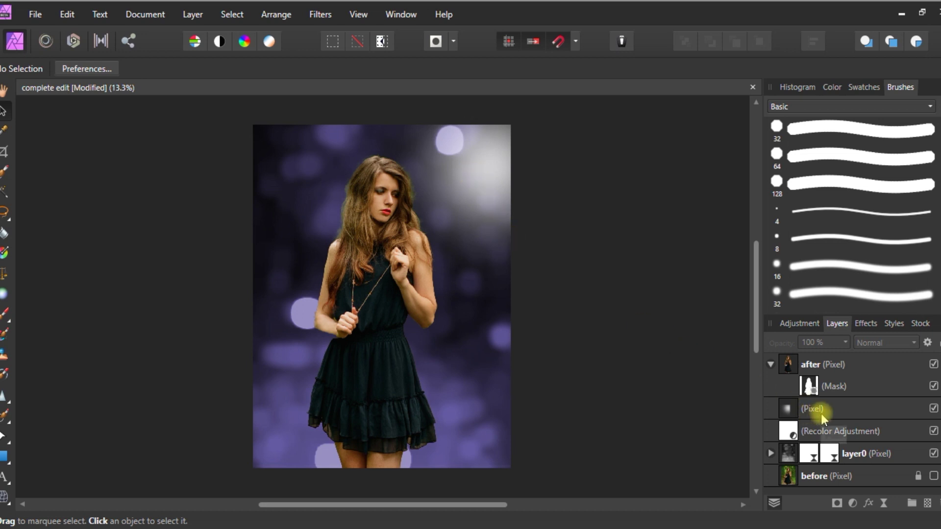
# Hide the glow pixel layer.
pyautogui.click(895, 413)
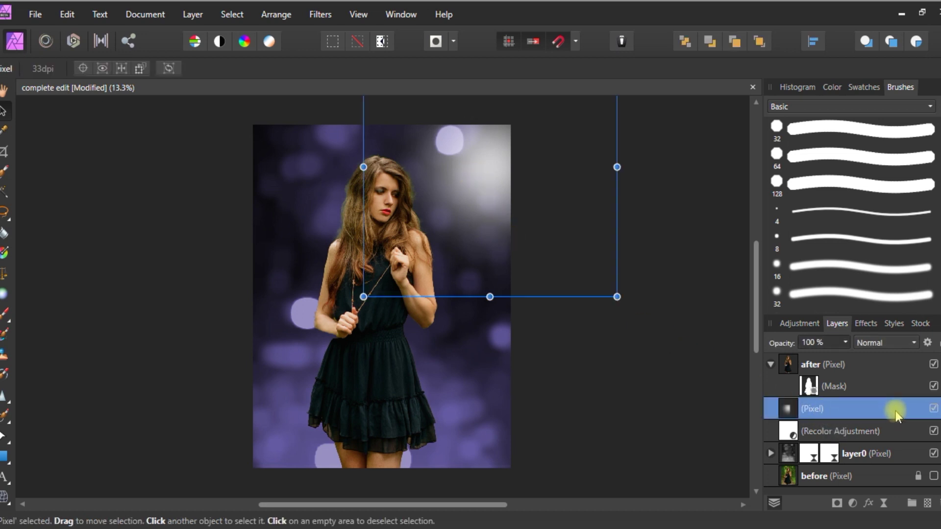
pyautogui.click(933, 409)
pyautogui.click(686, 347)
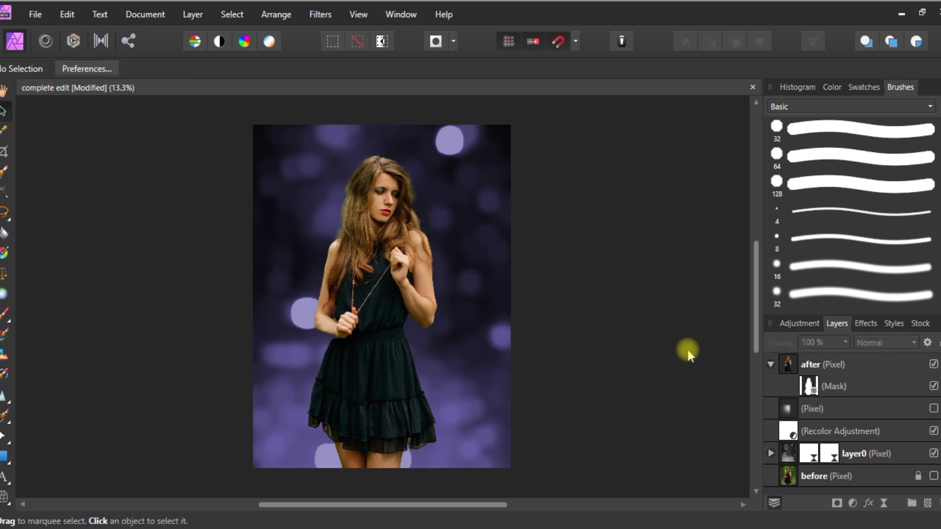
# Add a Live Lighting filter with the spot source at full distance in the upper right.
pyautogui.click(883, 504)
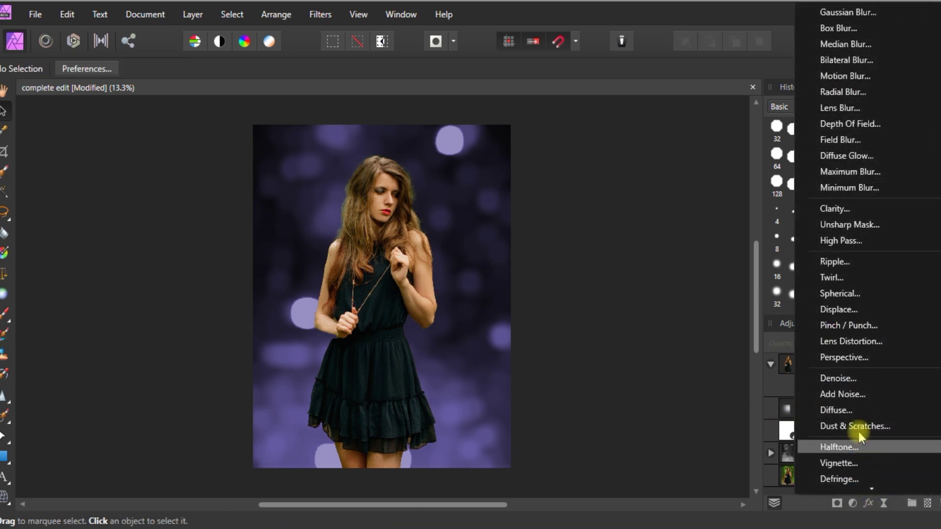
pyautogui.scroll(-4, 856, 475)
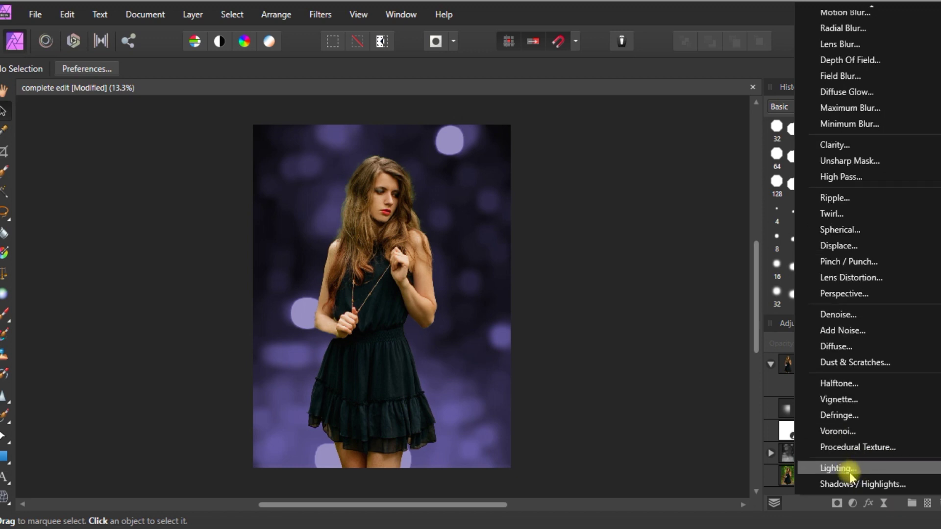
pyautogui.click(849, 469)
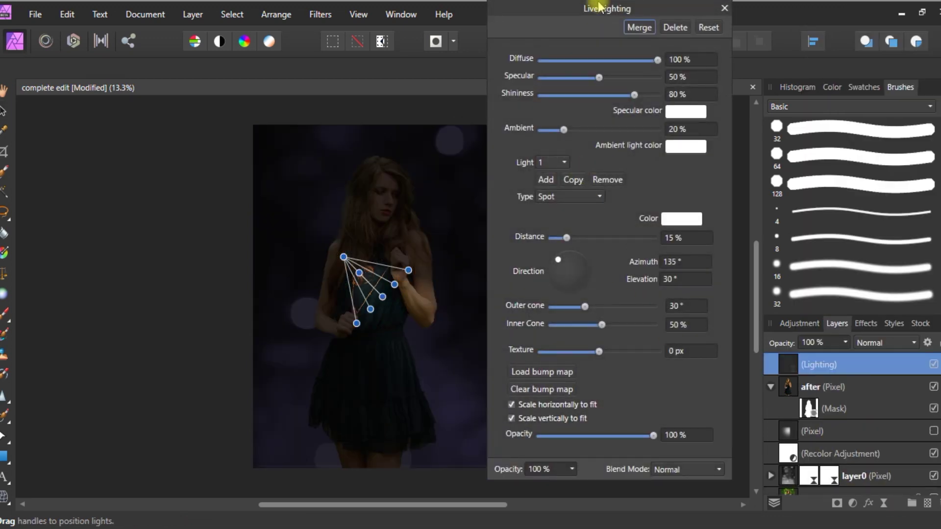
pyautogui.moveTo(599, 5); pyautogui.dragTo(780, 15)
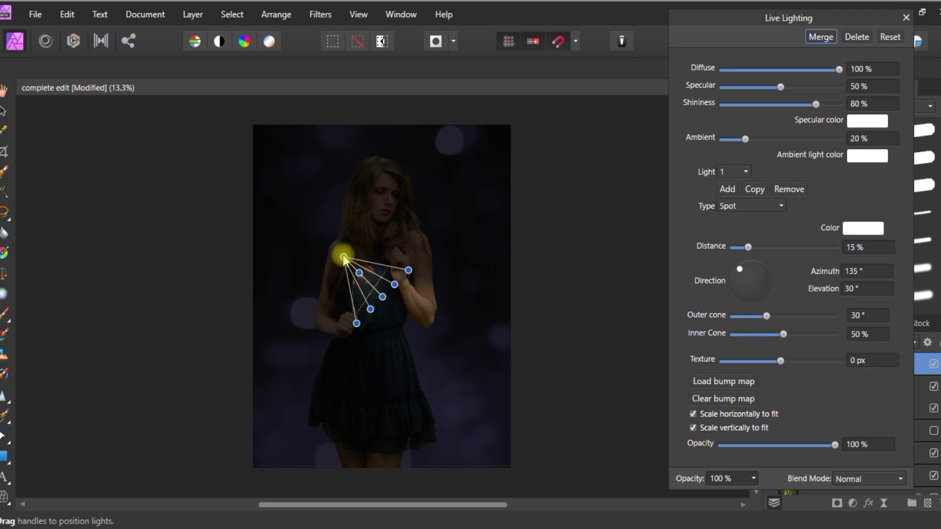
pyautogui.moveTo(343, 257); pyautogui.dragTo(593, 94)
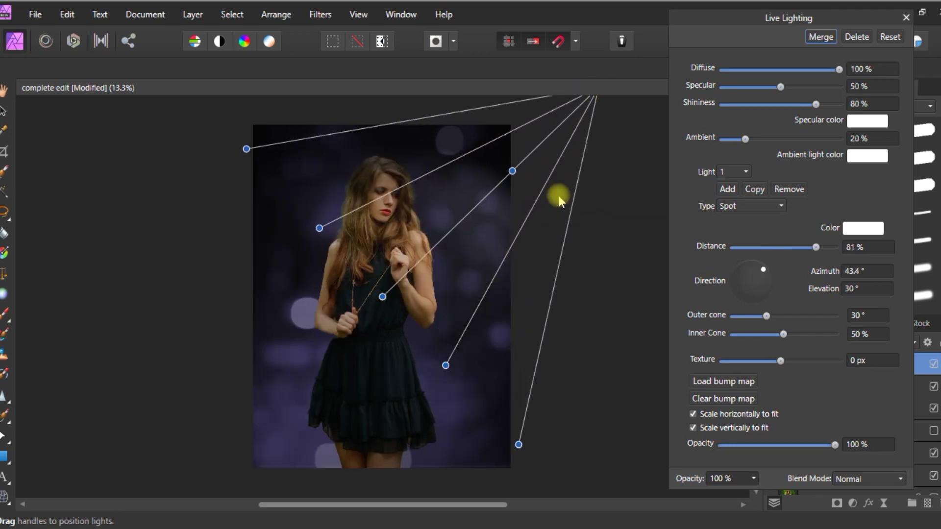
pyautogui.scroll(-2, 539, 204)
pyautogui.press('space')
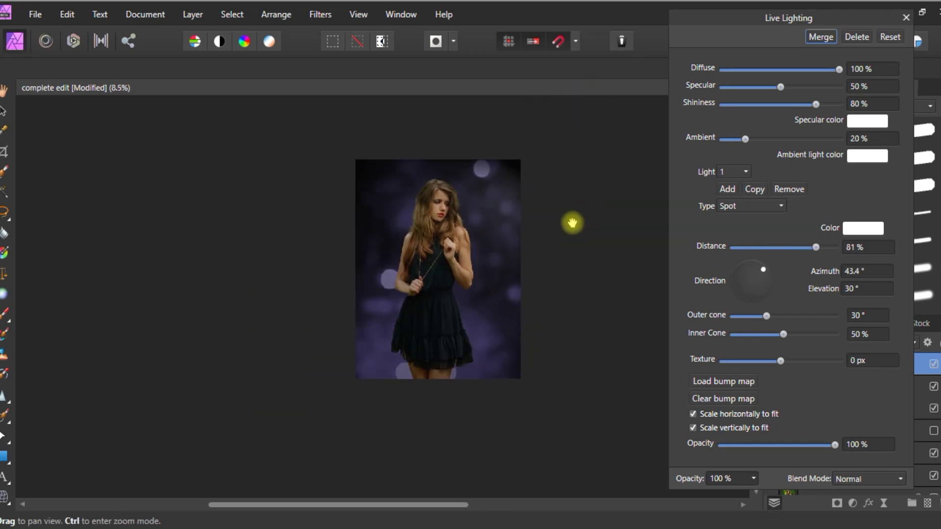
pyautogui.moveTo(573, 222); pyautogui.dragTo(522, 260)
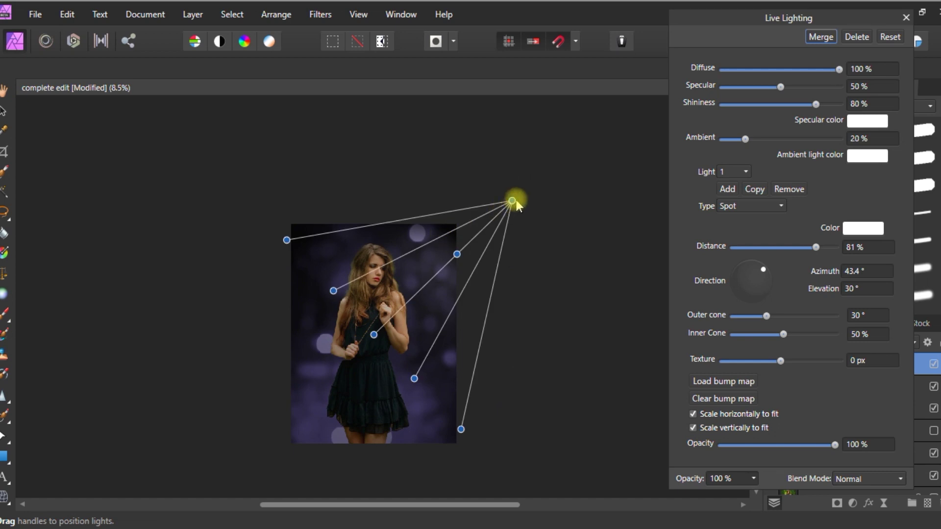
pyautogui.moveTo(515, 201); pyautogui.dragTo(600, 135)
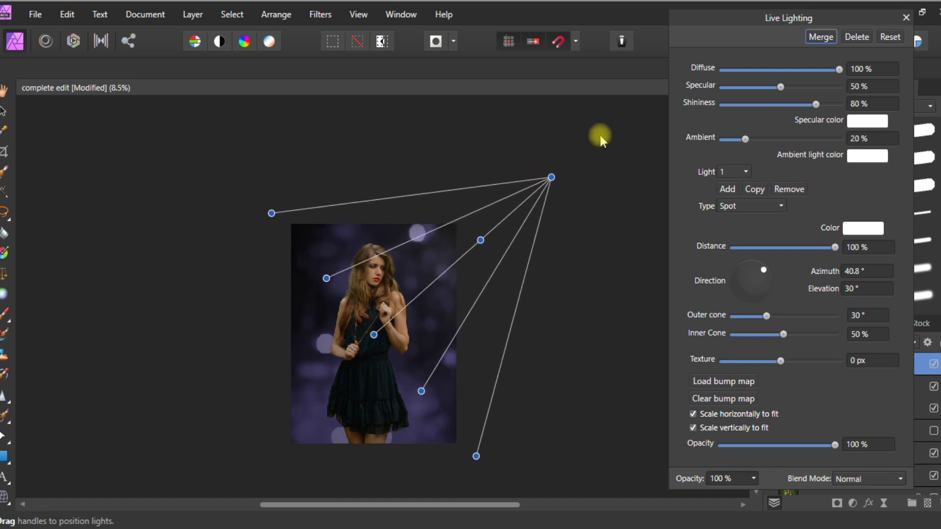
# Aim the spotlight onto her face and shoulders with tighter inner and outer cones.
pyautogui.moveTo(482, 244)
pyautogui.mouseDown()
pyautogui.moveTo(466, 258)
pyautogui.moveTo(478, 240)
pyautogui.mouseUp()
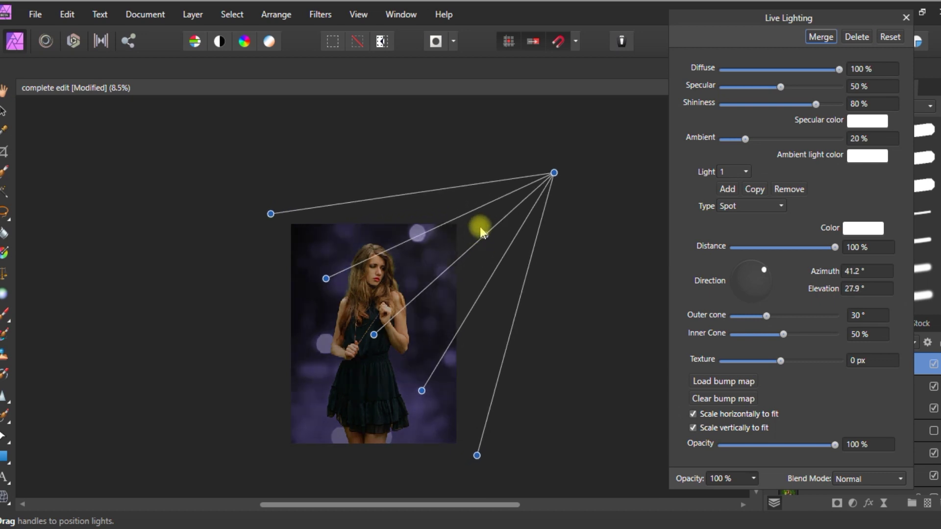
pyautogui.moveTo(485, 235); pyautogui.dragTo(455, 262)
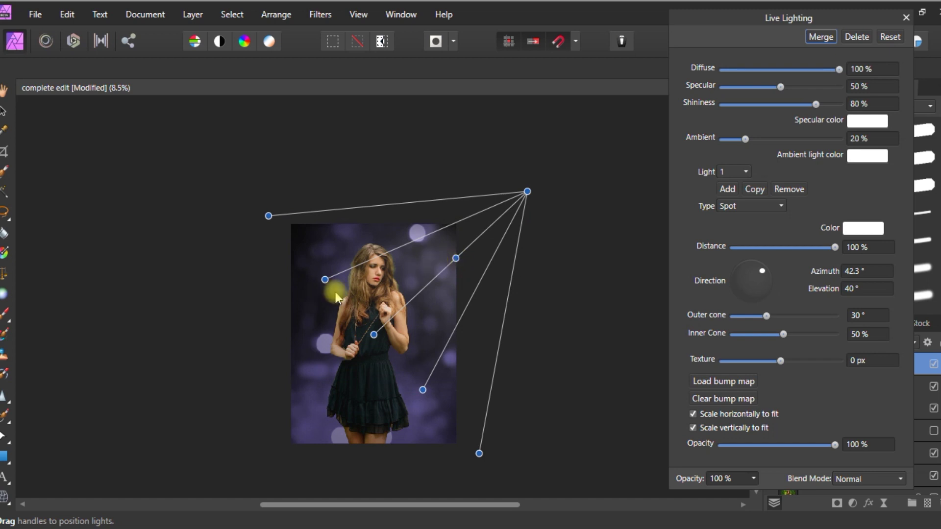
pyautogui.moveTo(337, 280); pyautogui.dragTo(362, 280)
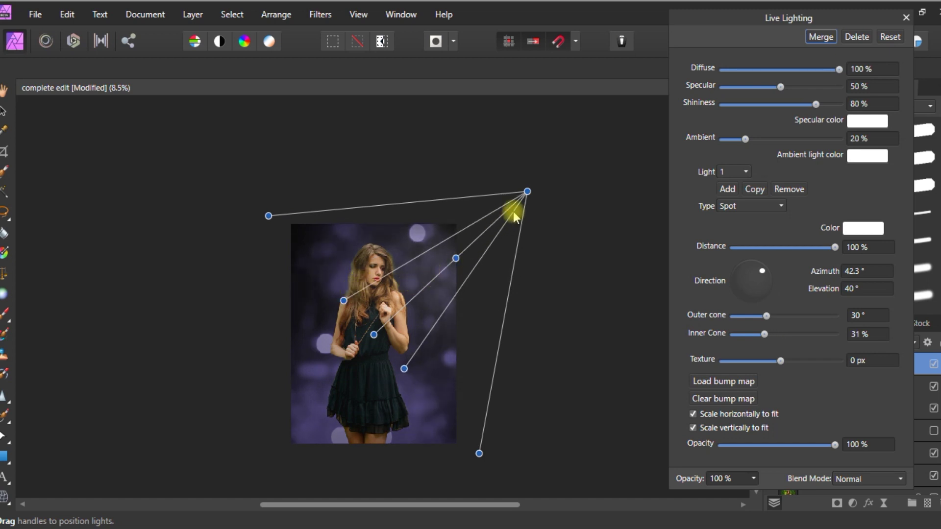
pyautogui.moveTo(274, 207); pyautogui.dragTo(403, 262)
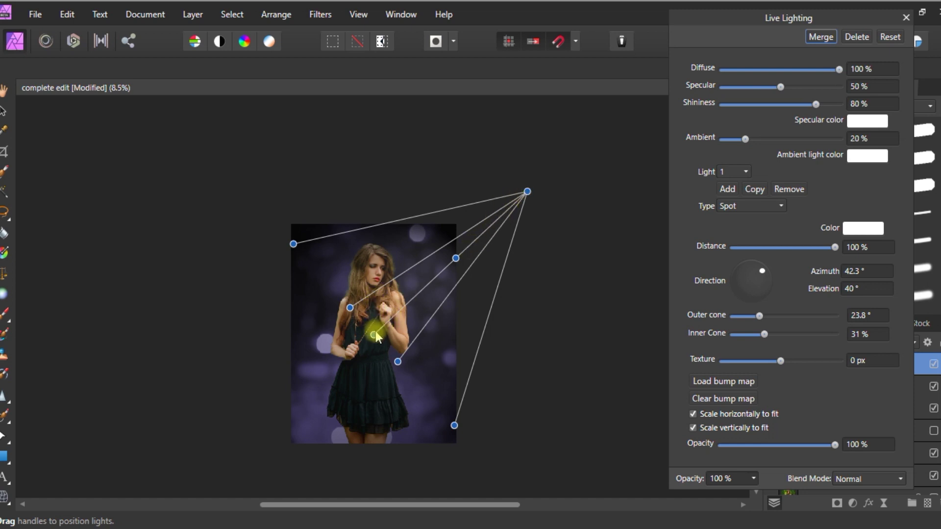
pyautogui.moveTo(375, 334); pyautogui.dragTo(365, 275)
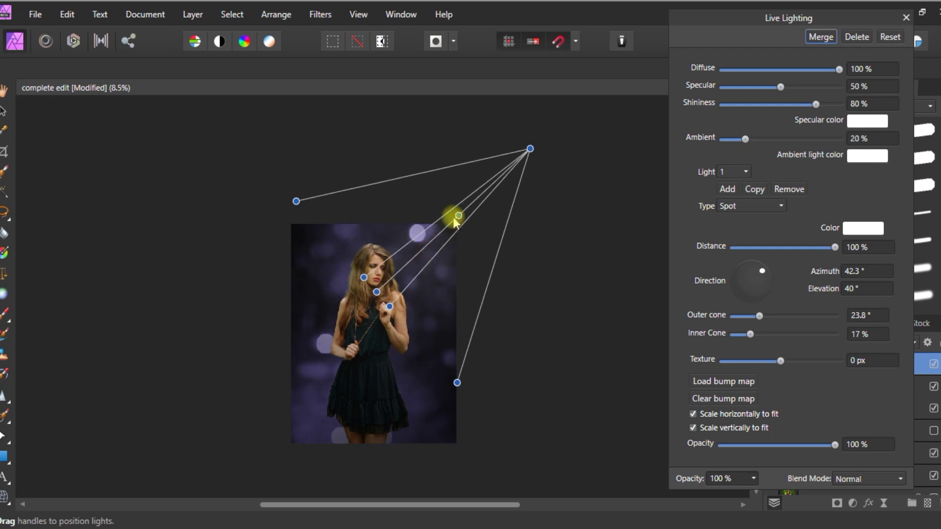
pyautogui.moveTo(454, 220); pyautogui.dragTo(441, 236)
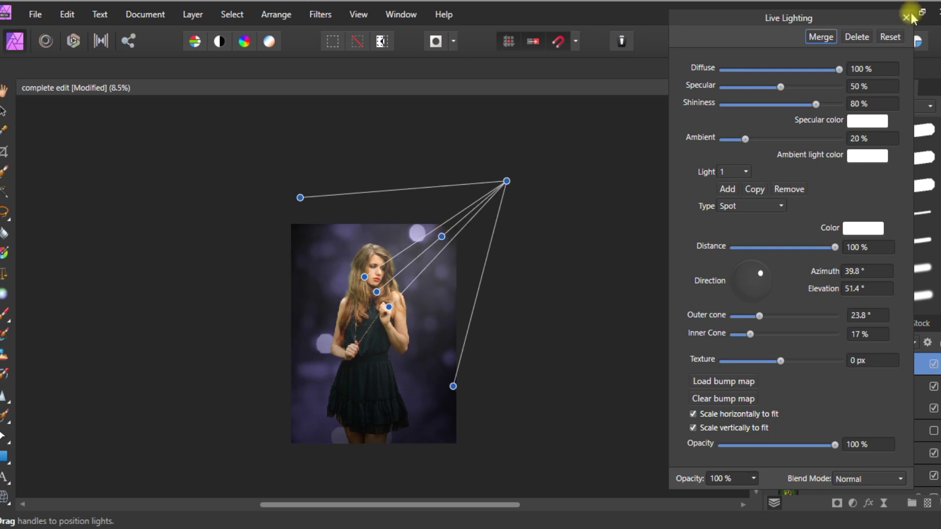
pyautogui.scroll(2, 577, 231)
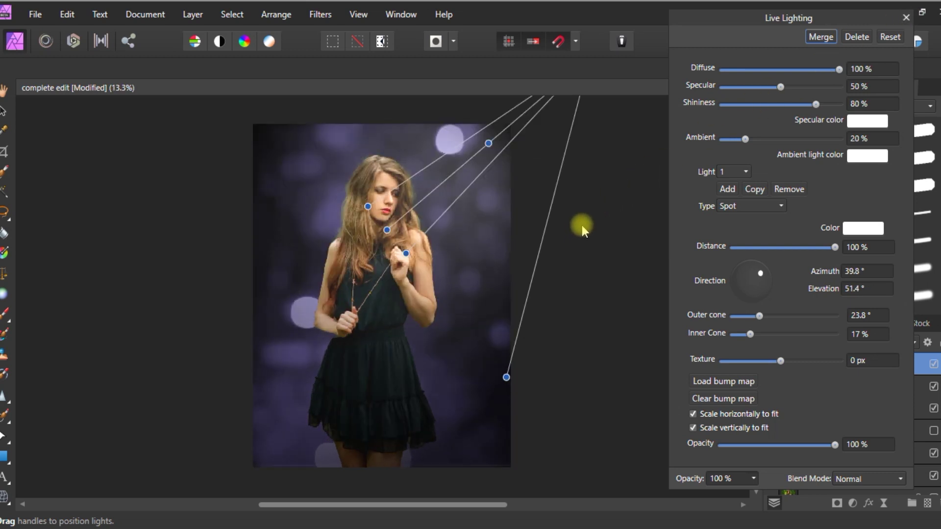
pyautogui.click(906, 18)
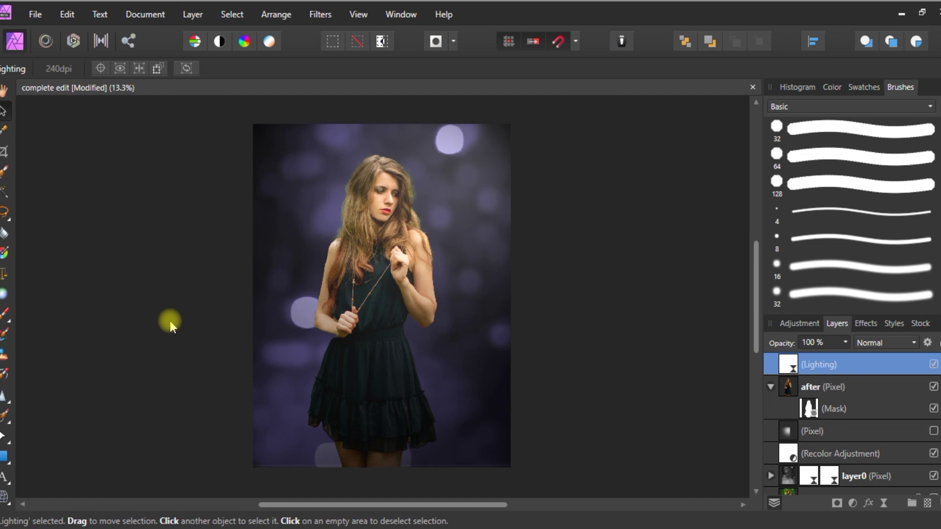
pyautogui.scroll(-2, 756, 409)
pyautogui.scroll(-3, 798, 421)
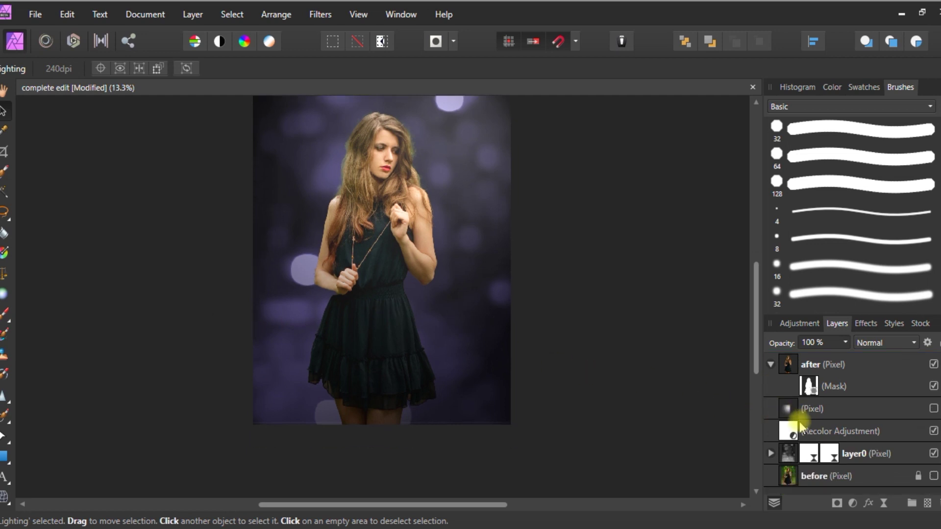
pyautogui.scroll(3, 832, 416)
pyautogui.scroll(2, 602, 365)
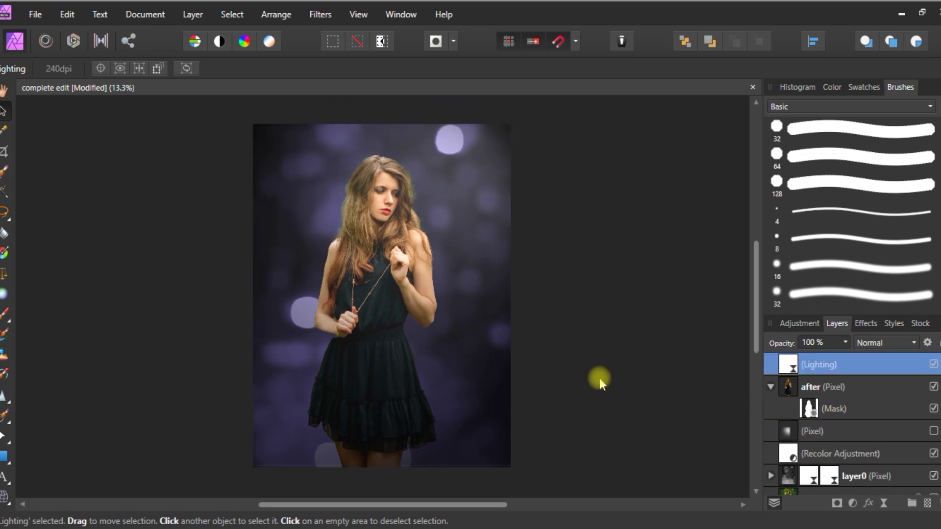
pyautogui.click(840, 392)
pyautogui.scroll(-1, 881, 439)
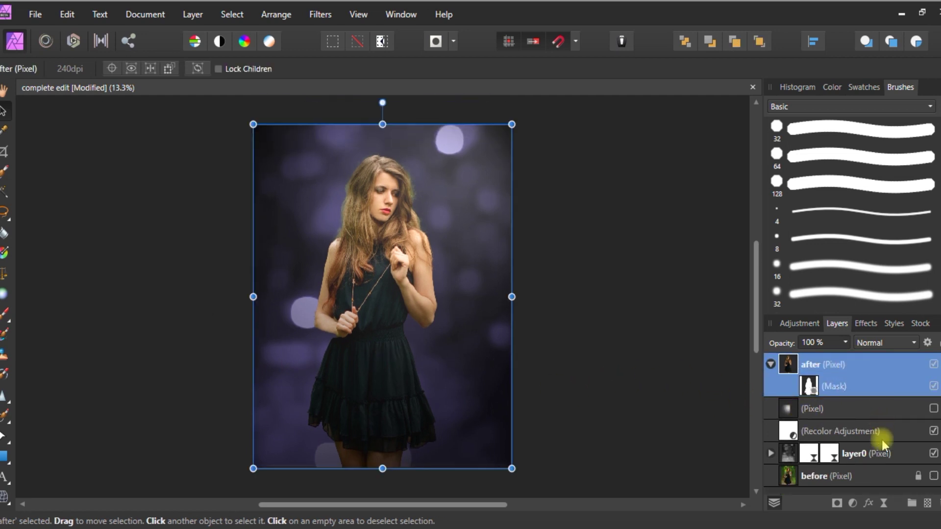
pyautogui.scroll(1, 858, 465)
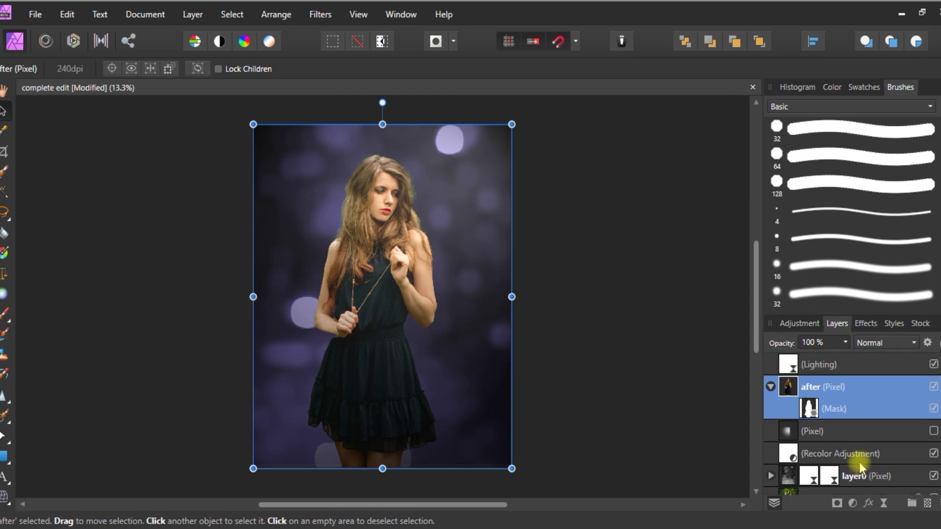
pyautogui.click(827, 371)
pyautogui.scroll(-1, 833, 379)
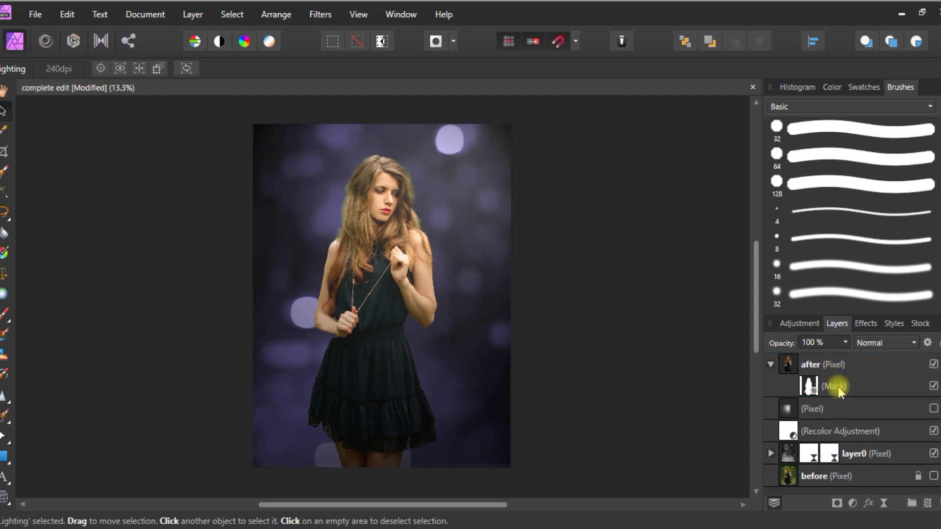
pyautogui.keyDown('shift'); pyautogui.click(863, 458); pyautogui.keyUp('shift')
pyautogui.scroll(1, 848, 407)
pyautogui.scroll(-1, 853, 406)
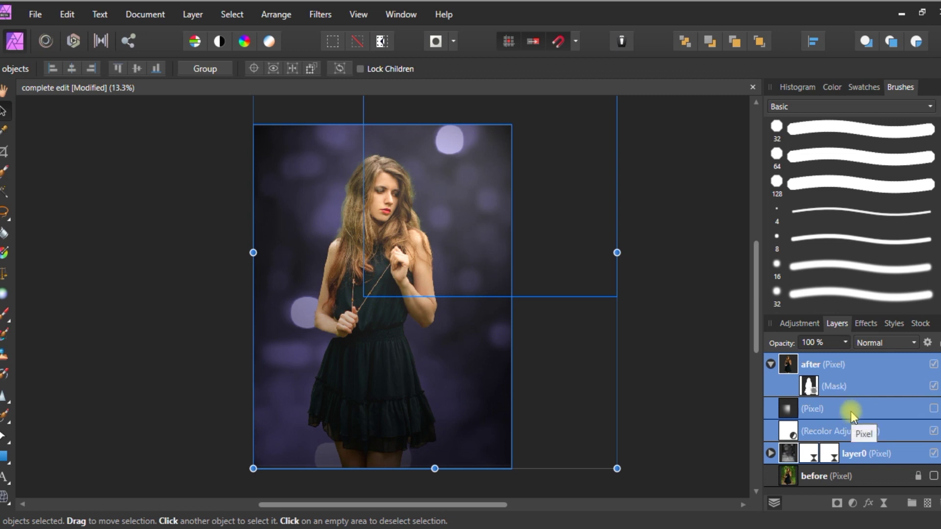
# Group the edit layers and move the 'before' layer to the top of the stack.
pyautogui.hotkey('ctrl', 'g')
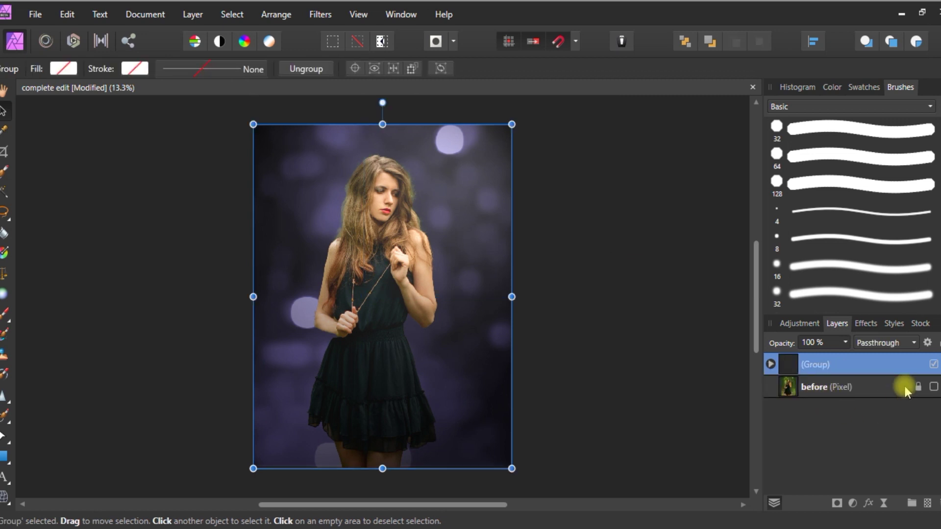
pyautogui.click(788, 389)
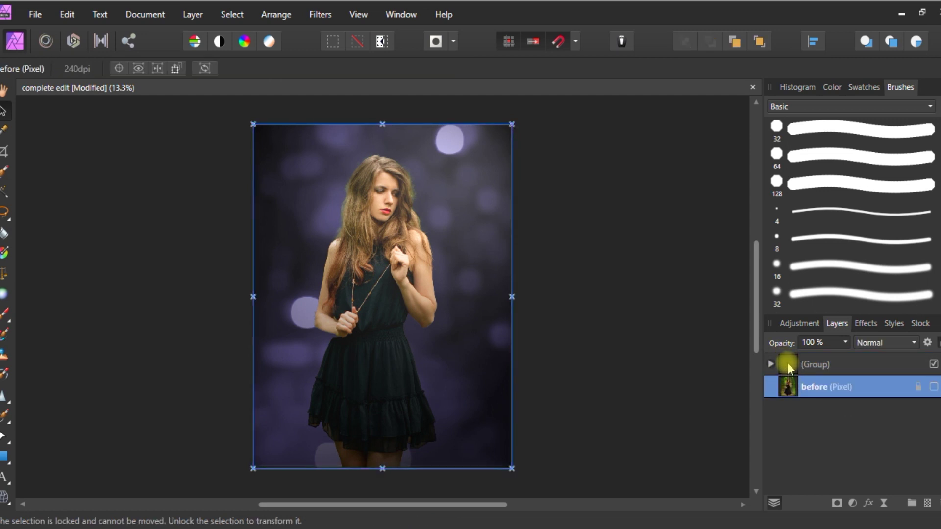
pyautogui.hotkey('ctrl', 'shift', ']')
# Show the original forest photo to compare it with the edit, then hide it again.
pyautogui.click(934, 365)
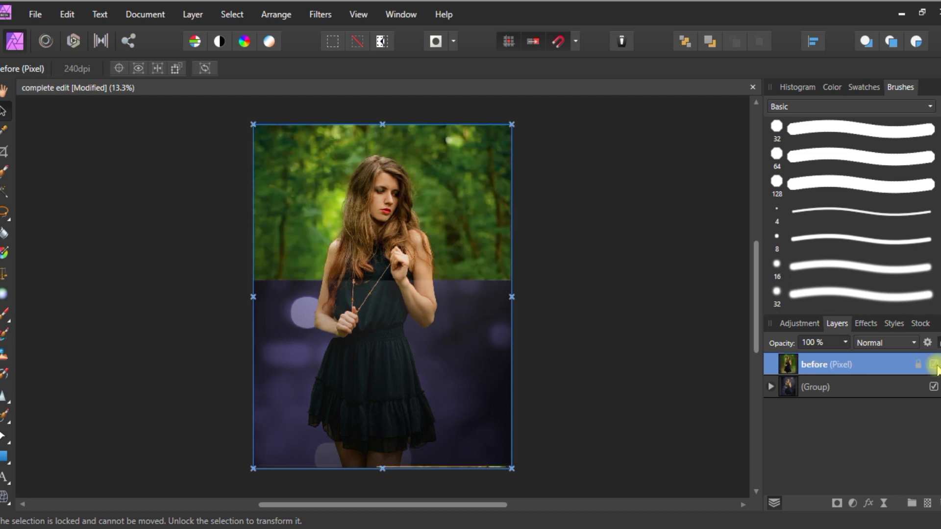
pyautogui.click(601, 324)
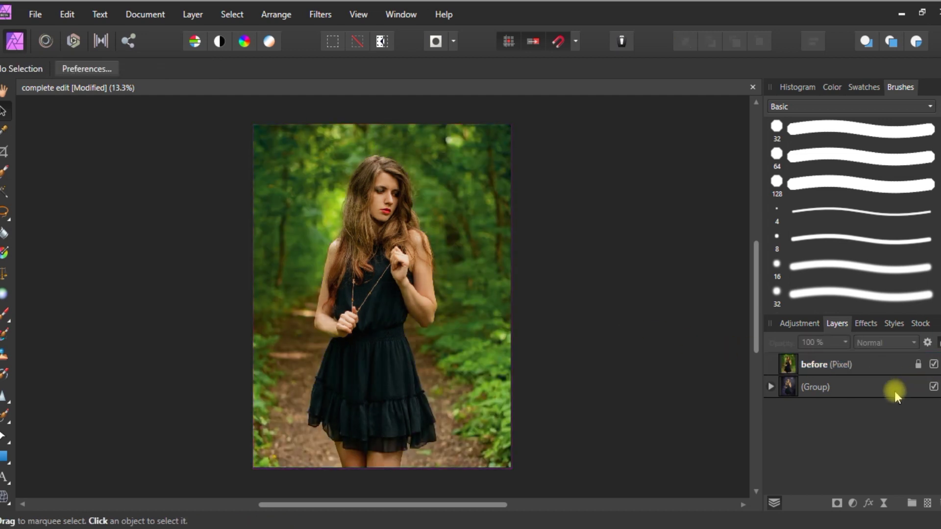
pyautogui.click(933, 364)
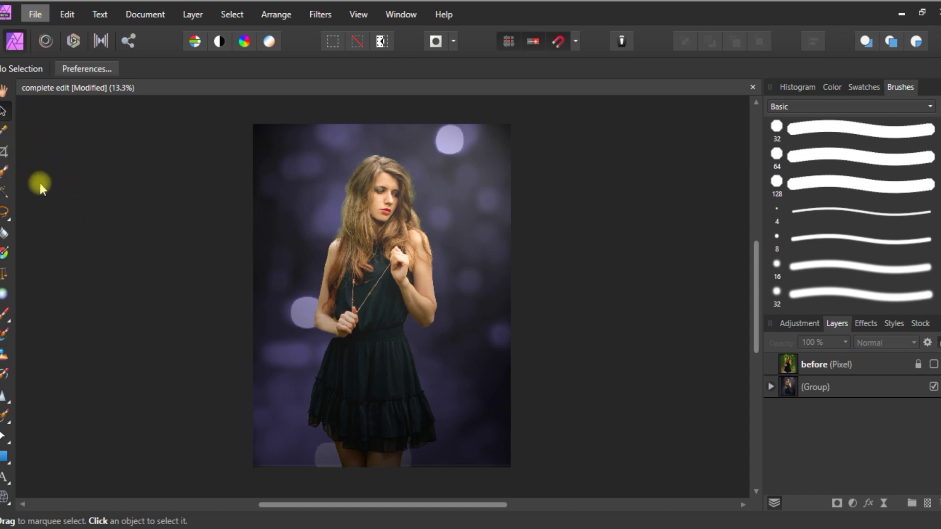
pyautogui.hotkey('alt', 'f')
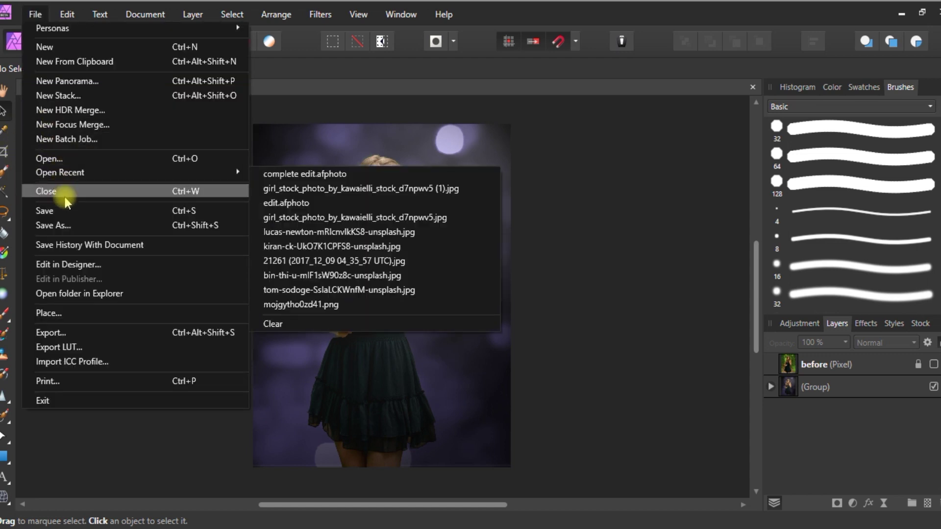
pyautogui.click(61, 160)
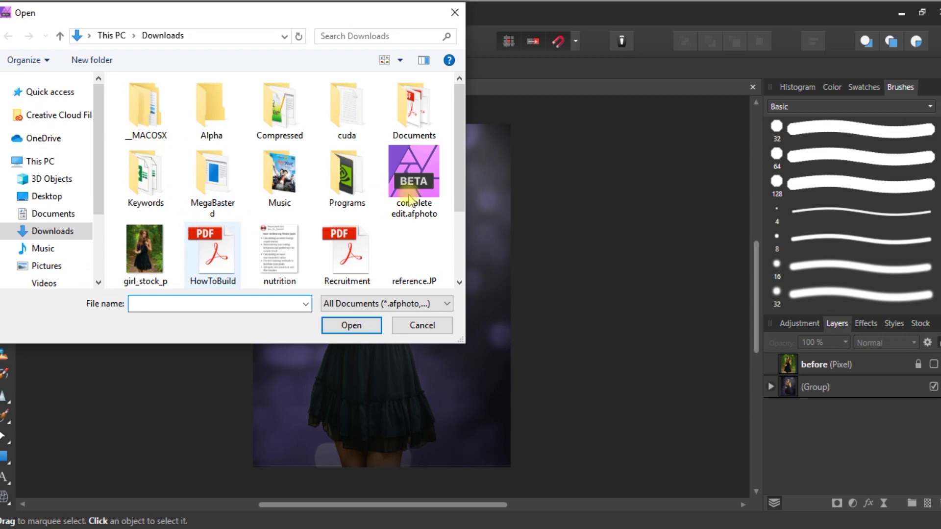
pyautogui.click(414, 182)
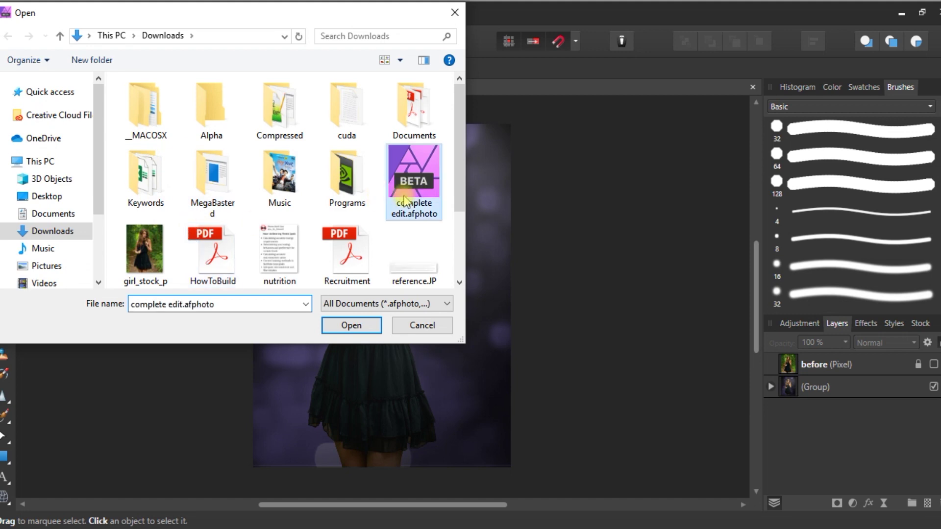
pyautogui.click(351, 325)
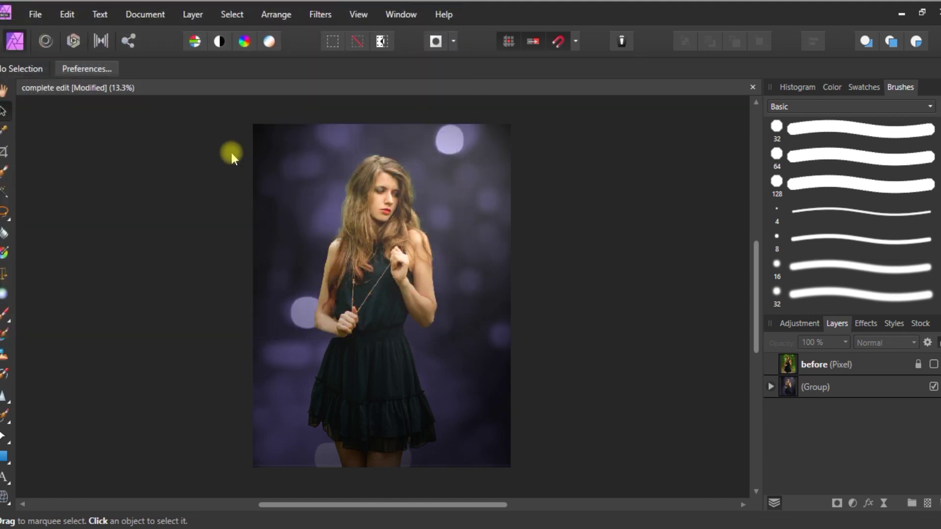